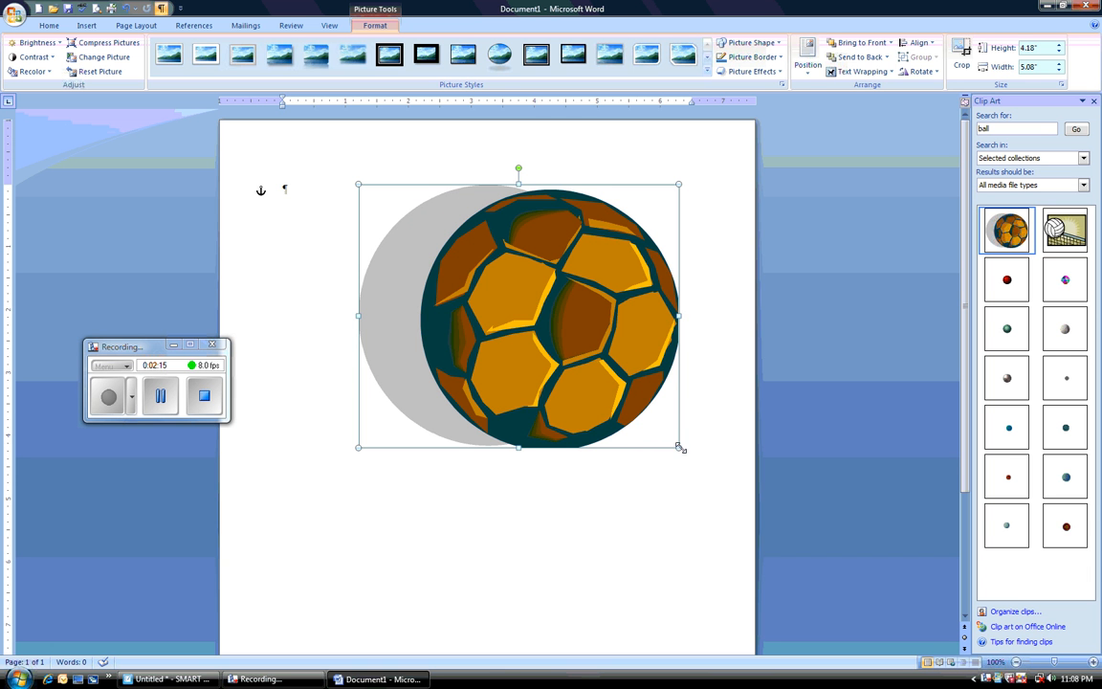
# Step: Shrink the ball clip art to about 2.73" high by 3.32" wide and move it toward the upper middle of the page
pyautogui.moveTo(677, 445); pyautogui.dragTo(581, 368)
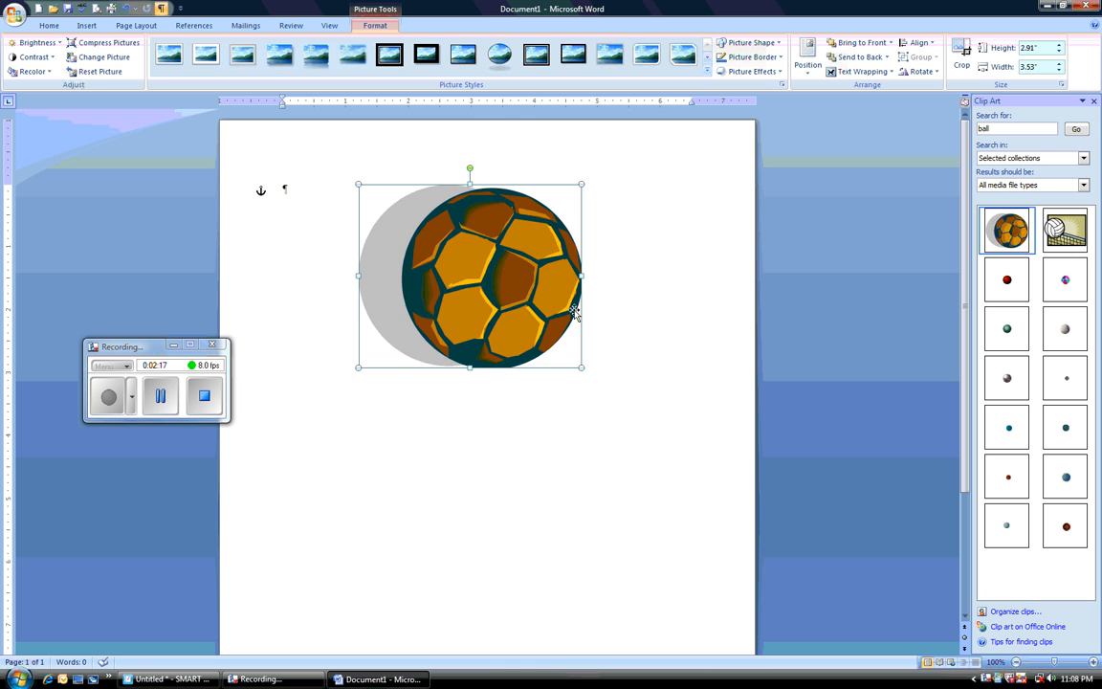
pyautogui.moveTo(361, 369); pyautogui.dragTo(277, 435)
pyautogui.moveTo(582, 183); pyautogui.dragTo(485, 263)
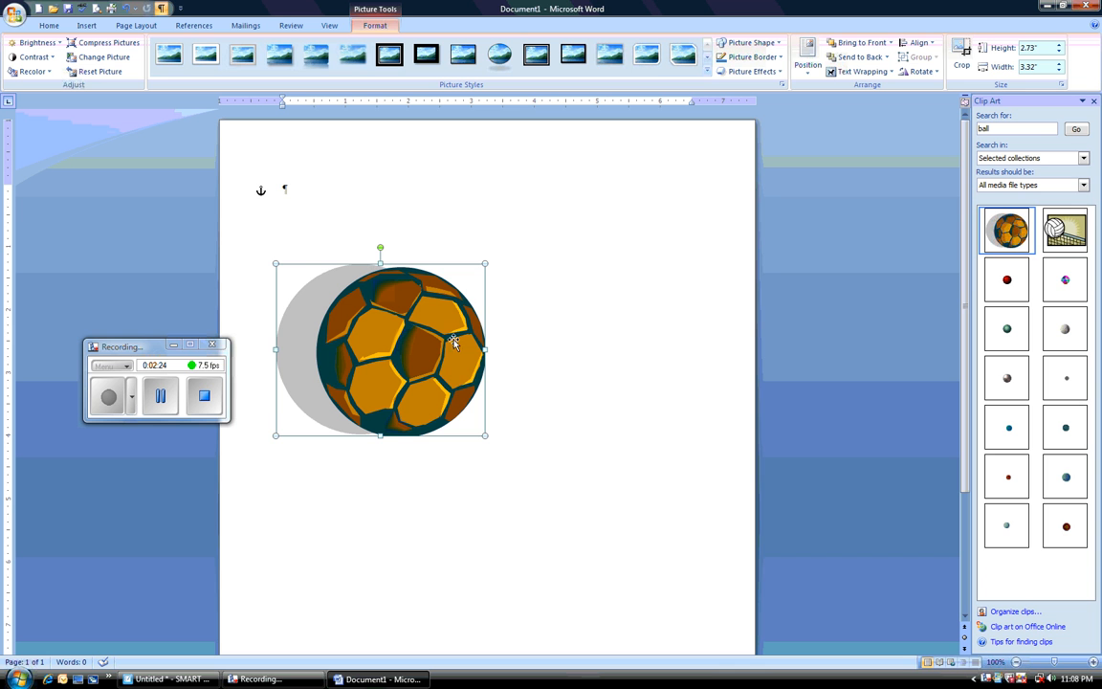
pyautogui.click(165, 397)
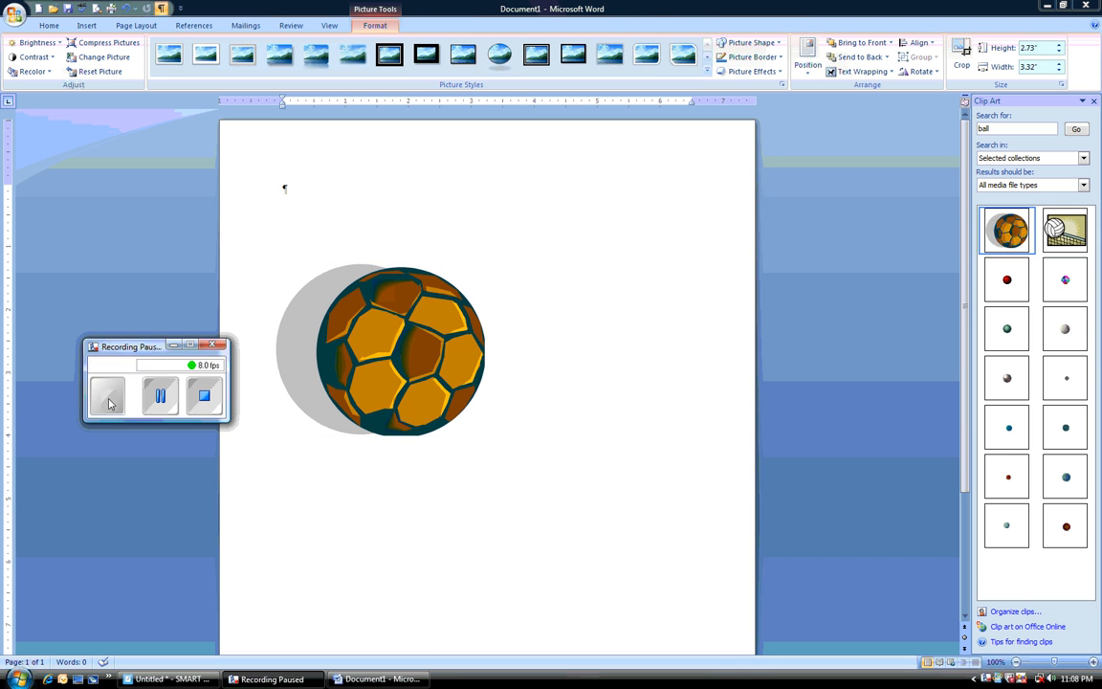
pyautogui.click(110, 398)
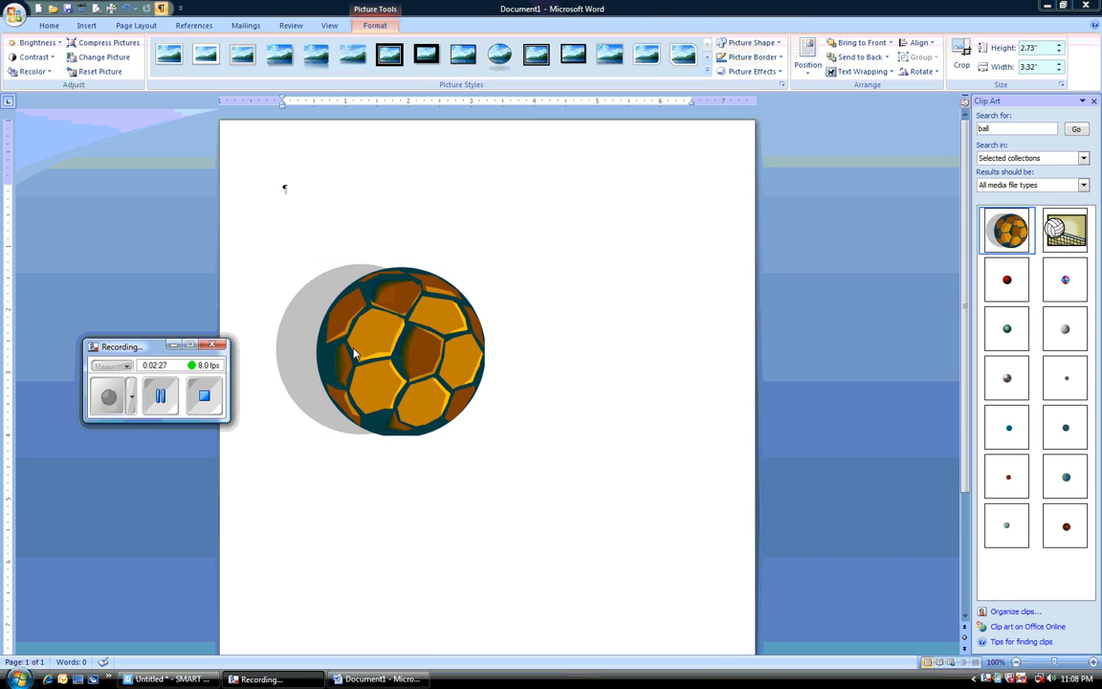
pyautogui.click(393, 364)
pyautogui.moveTo(393, 364); pyautogui.dragTo(481, 300)
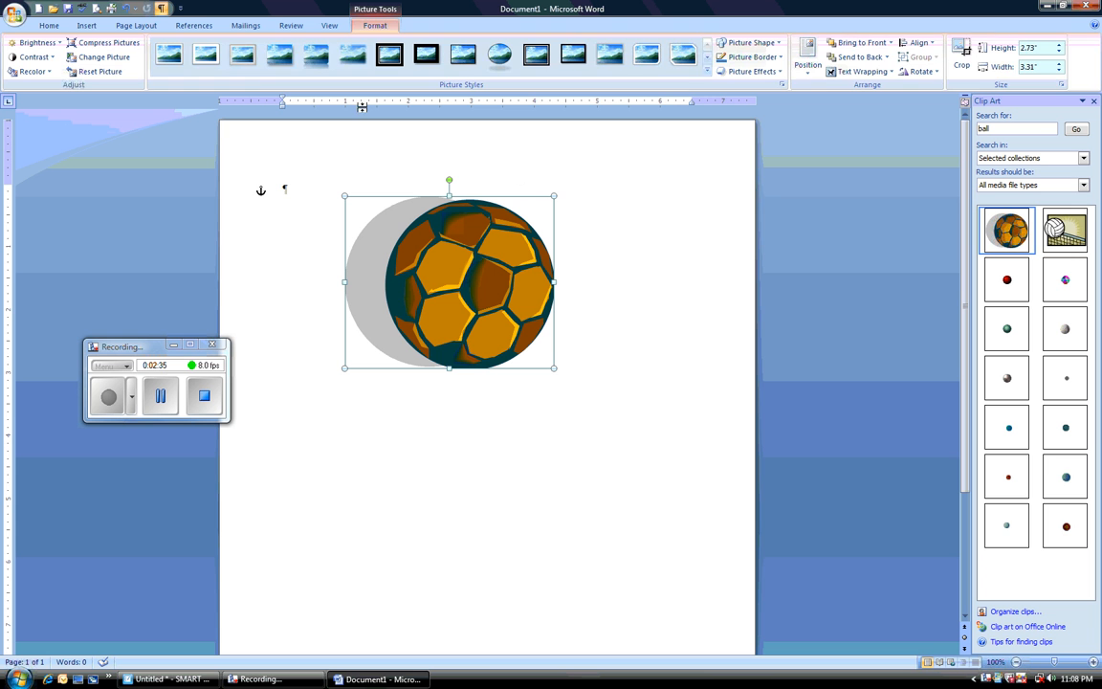
# Step: Insert WordArt reading "Soccer" in the light purple style from the gallery's second row, third column
pyautogui.click(95, 26)
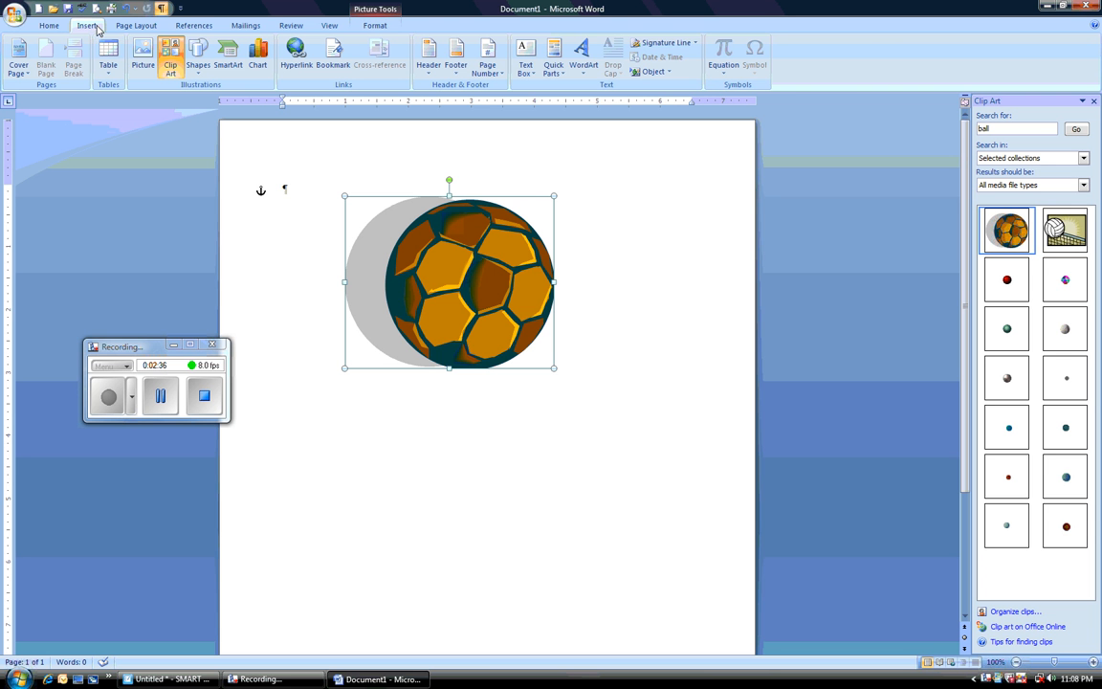
pyautogui.click(583, 55)
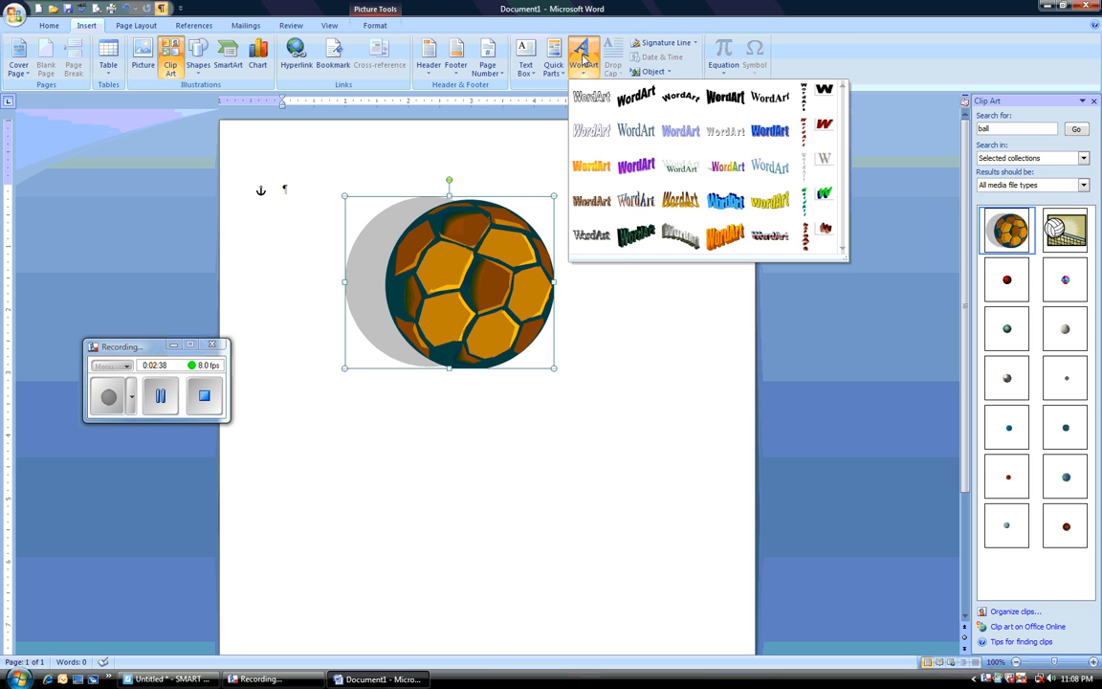
pyautogui.click(692, 136)
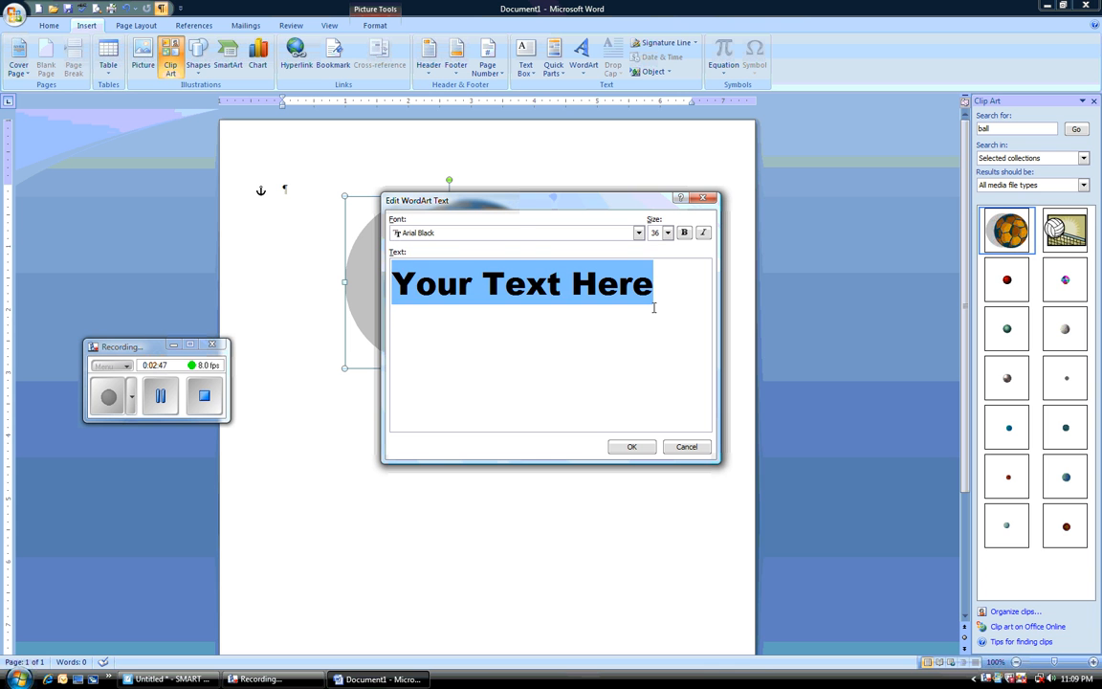
pyautogui.write('Soccer')
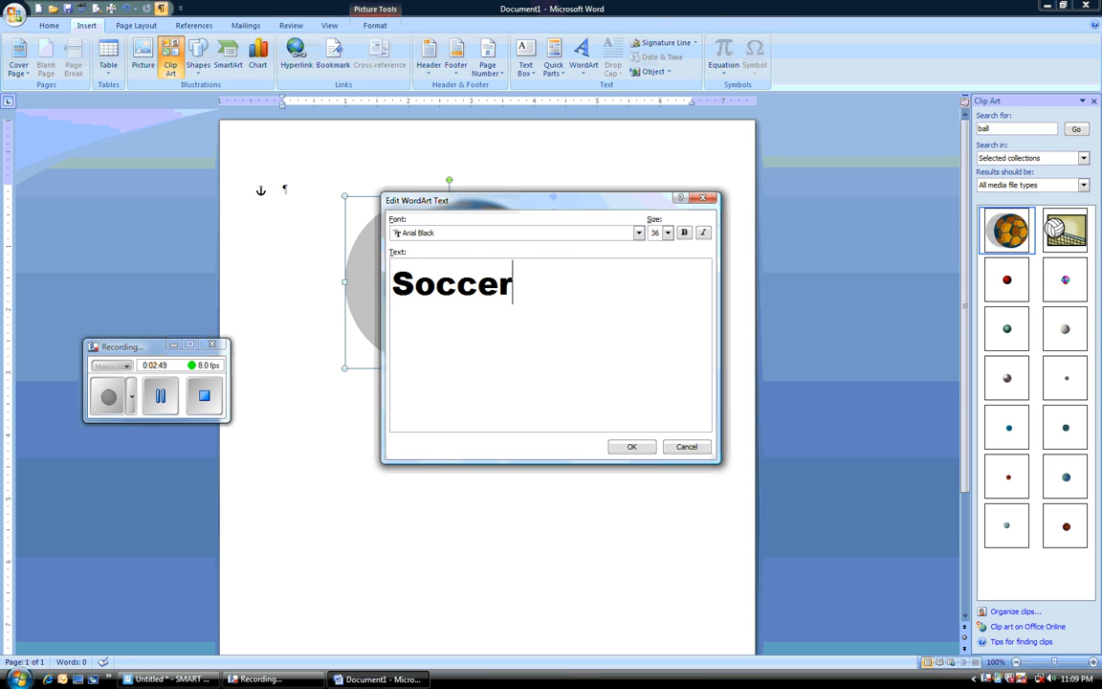
pyautogui.click(633, 447)
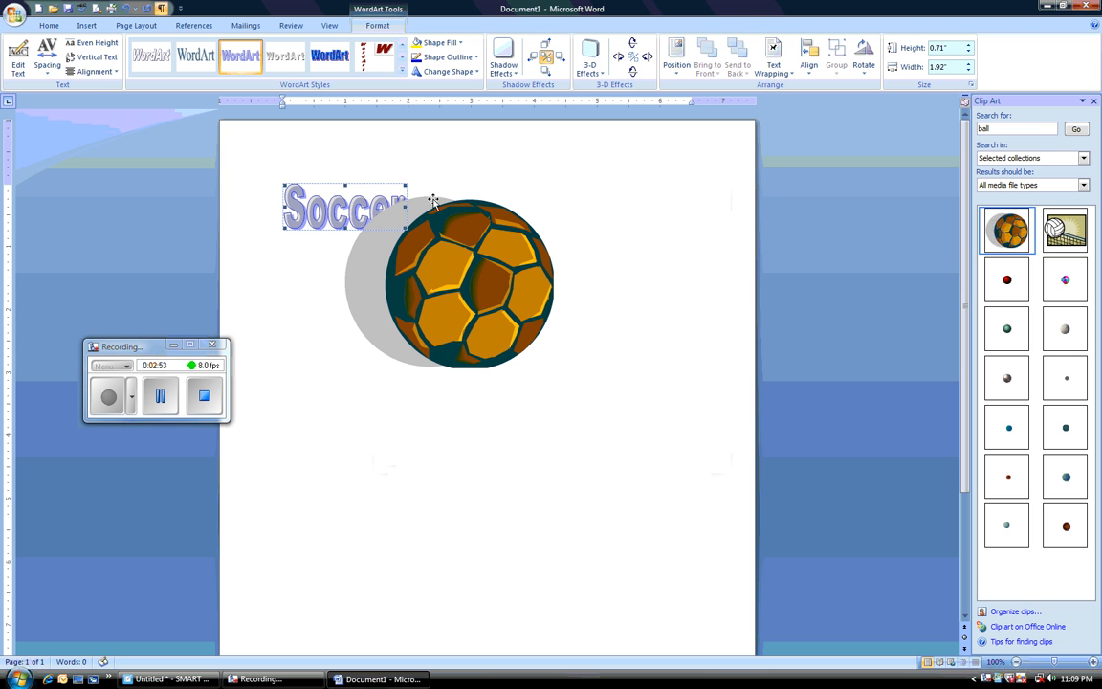
# Step: Move the ball picture slightly down and to the right, away from the Soccer WordArt
pyautogui.moveTo(346, 209); pyautogui.dragTo(356, 218)
pyautogui.click(323, 207)
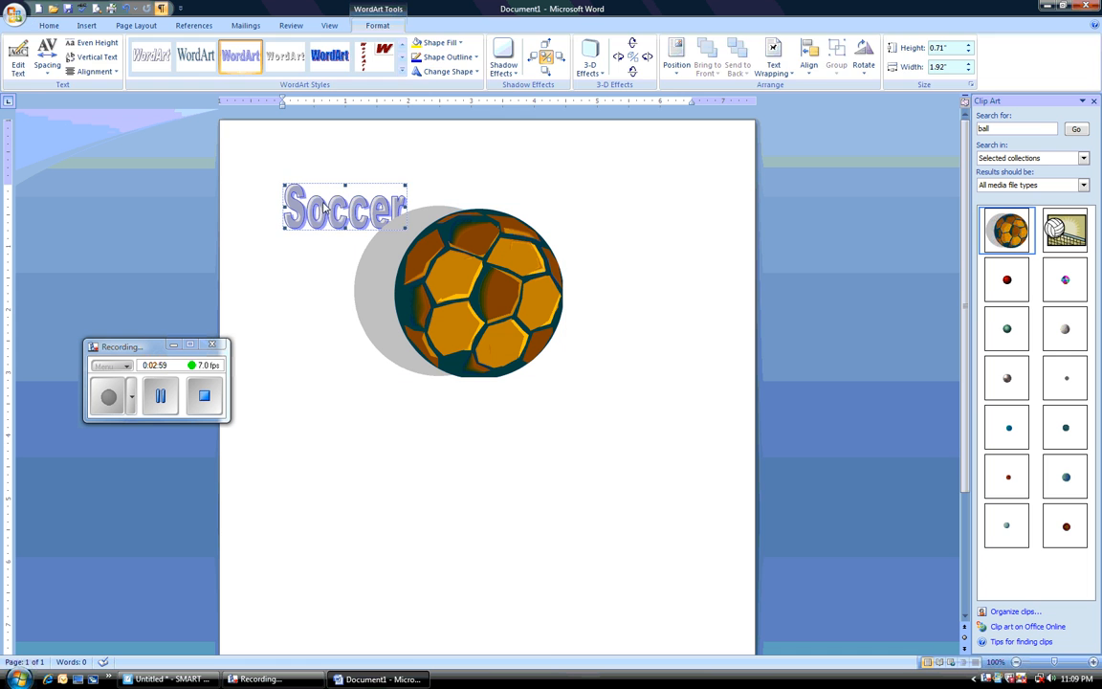
pyautogui.press('Escape')
# Step: Set the Soccer WordArt's text wrapping to In Front of Text and move it over the ball's lower-left part
pyautogui.click(348, 216)
pyautogui.click(773, 59)
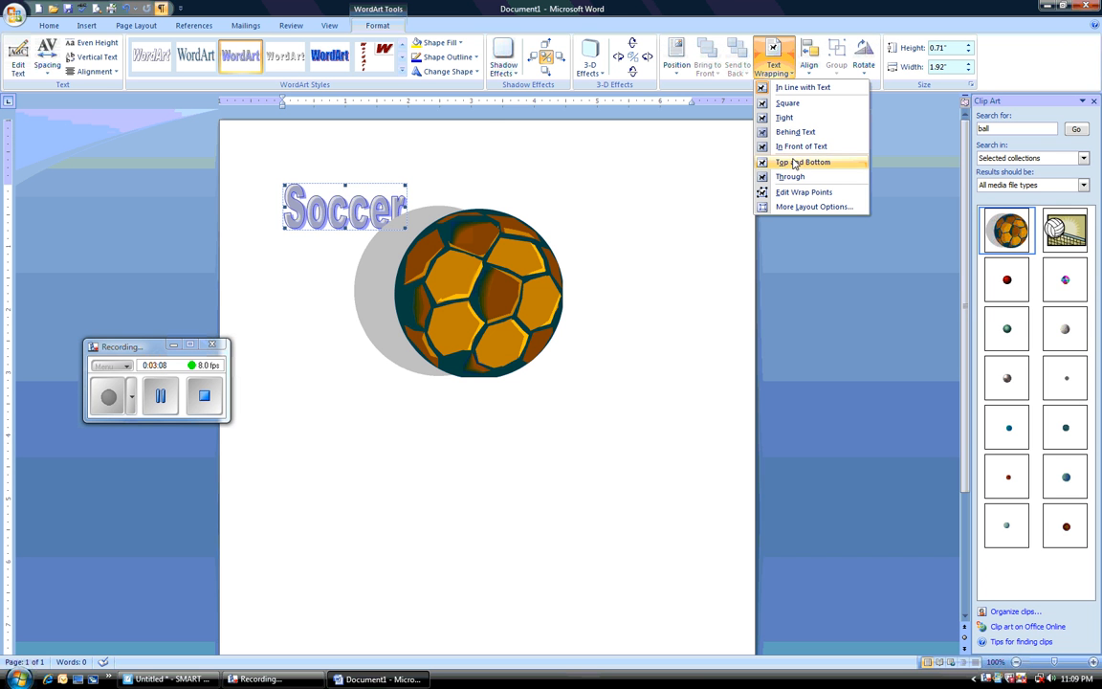
pyautogui.click(802, 147)
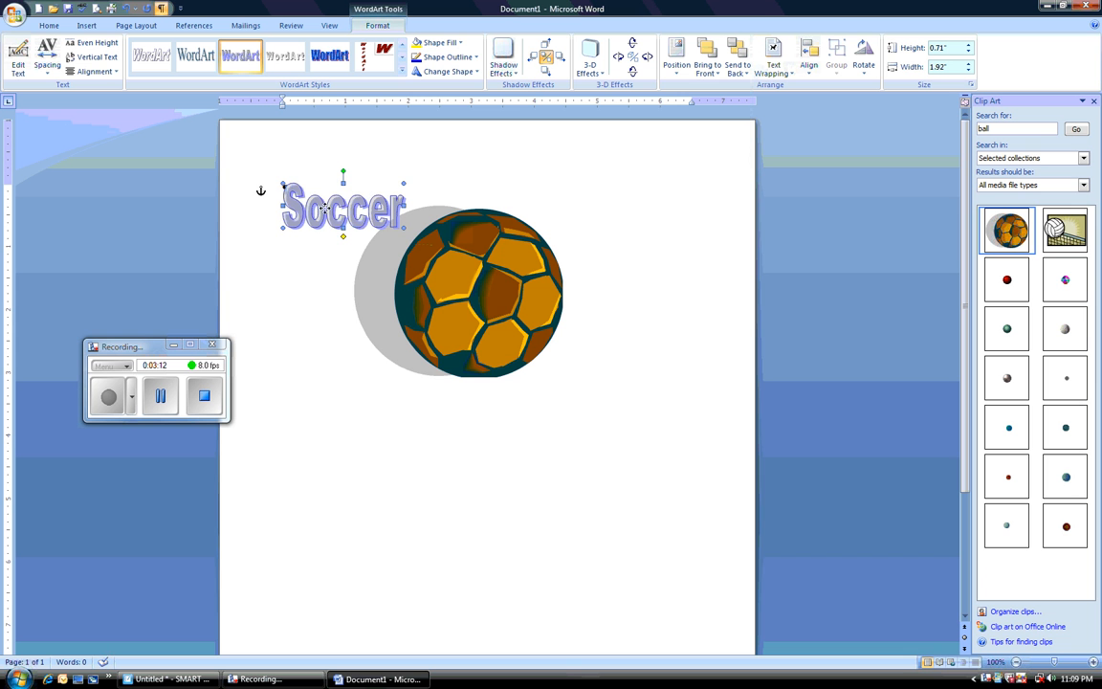
pyautogui.moveTo(329, 209); pyautogui.dragTo(406, 366)
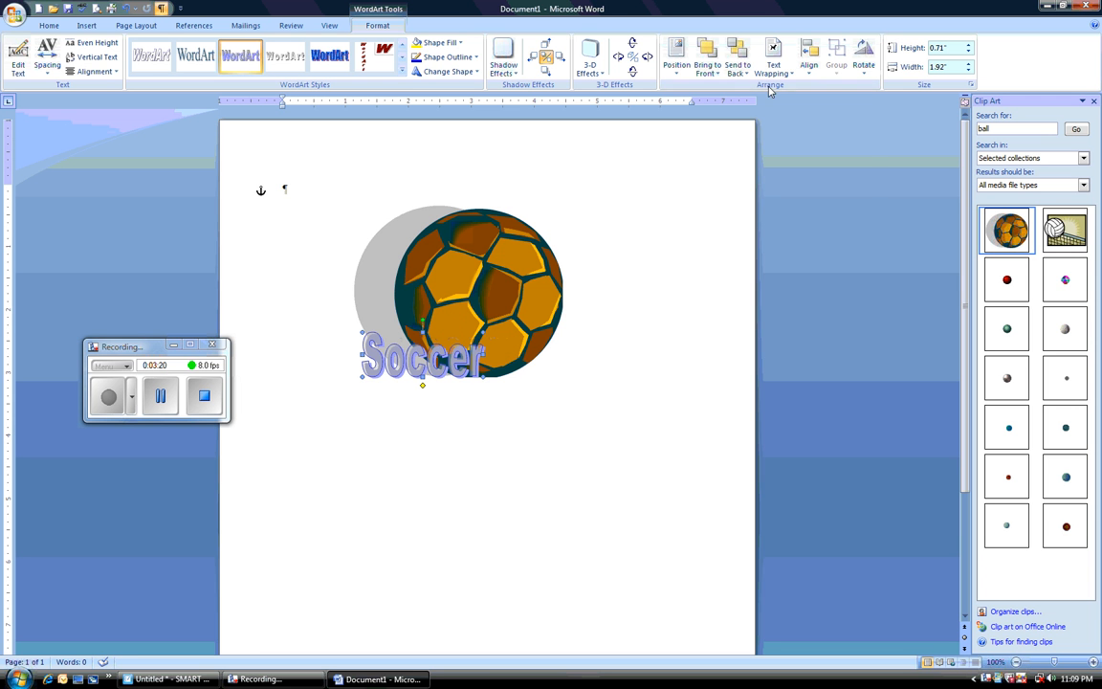
# Step: Try Behind Text wrapping on the Soccer WordArt and restore it to In Front of Text
pyautogui.click(774, 56)
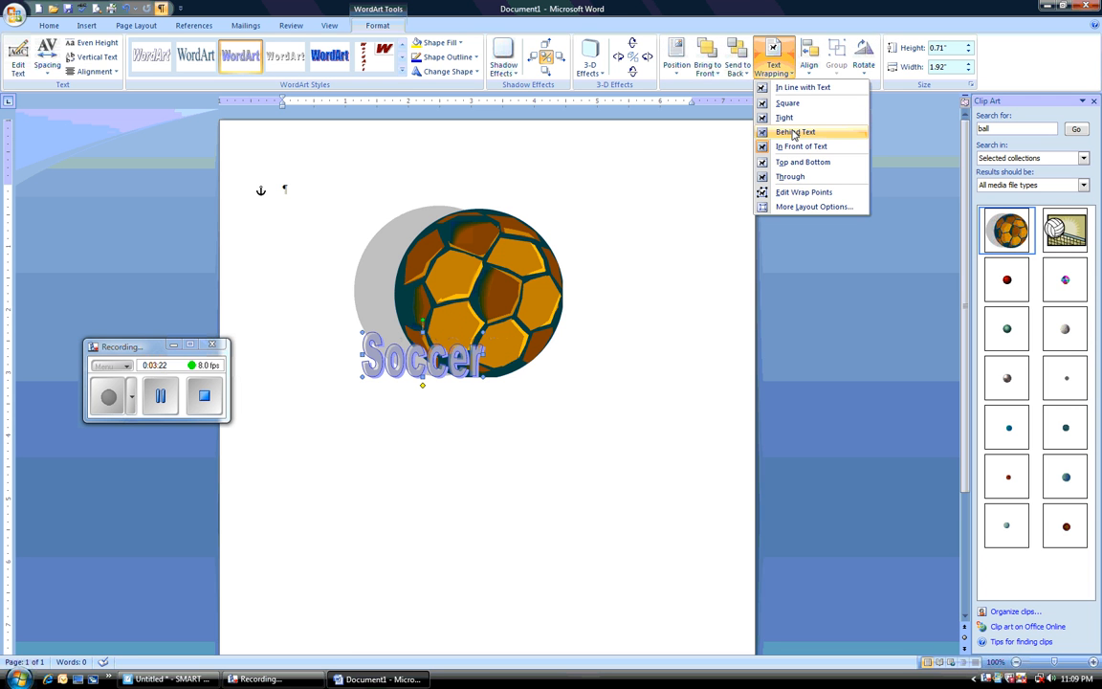
pyautogui.click(792, 133)
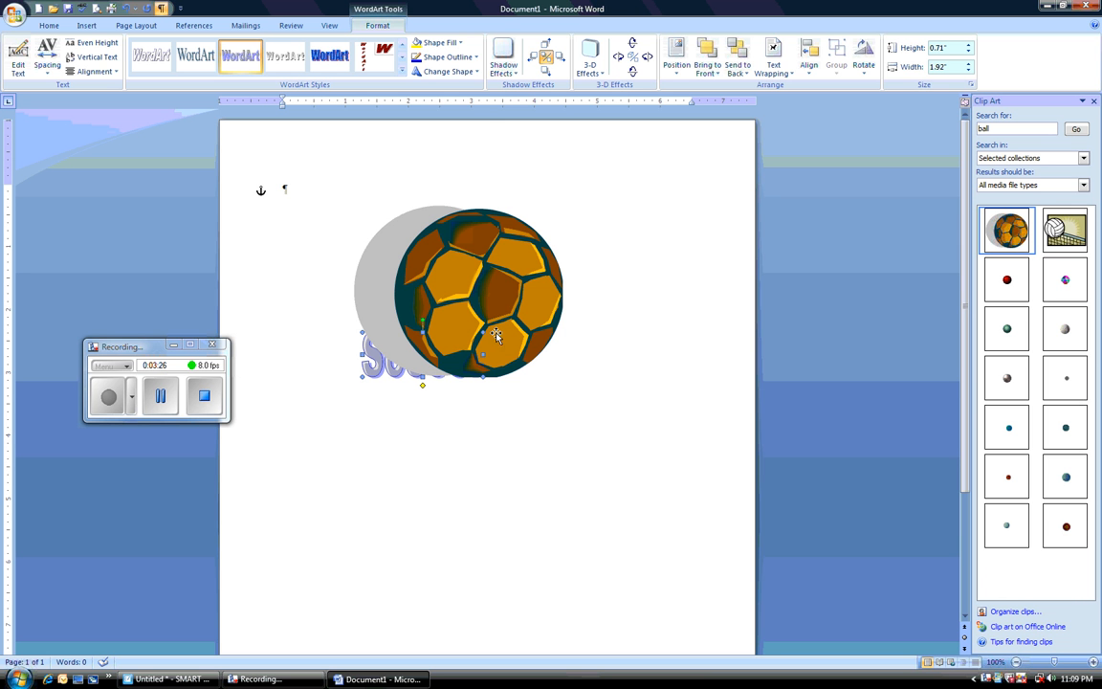
pyautogui.click(788, 61)
pyautogui.click(800, 147)
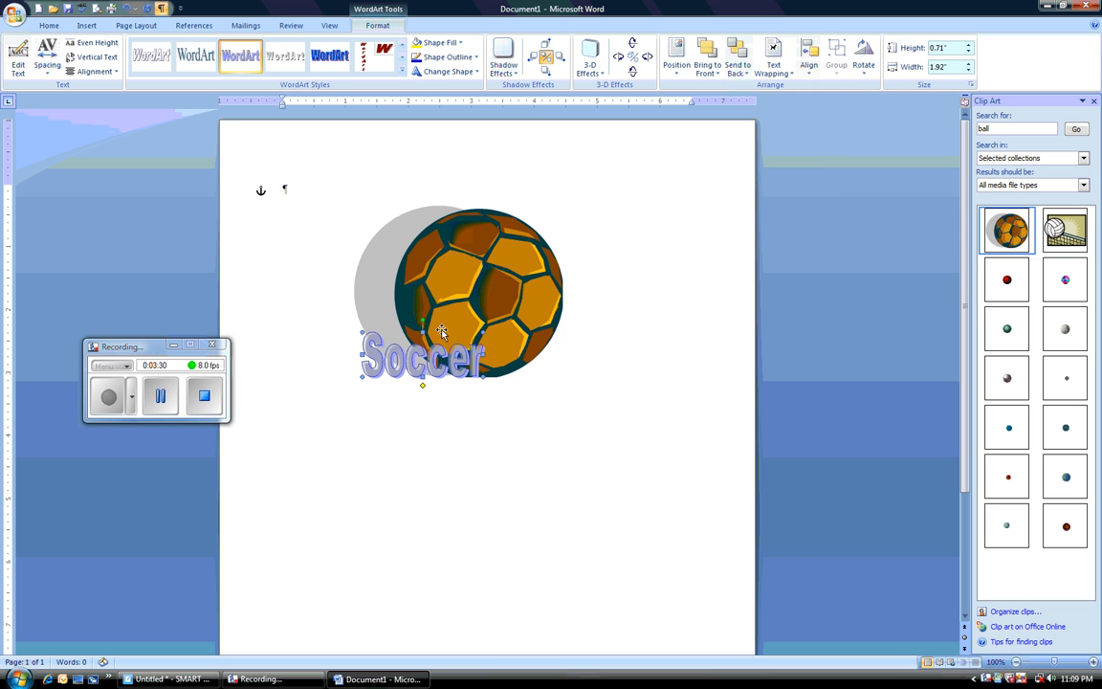
# Step: Move the Soccer WordArt directly below the ball and deselect it
pyautogui.moveTo(435, 359); pyautogui.dragTo(495, 411)
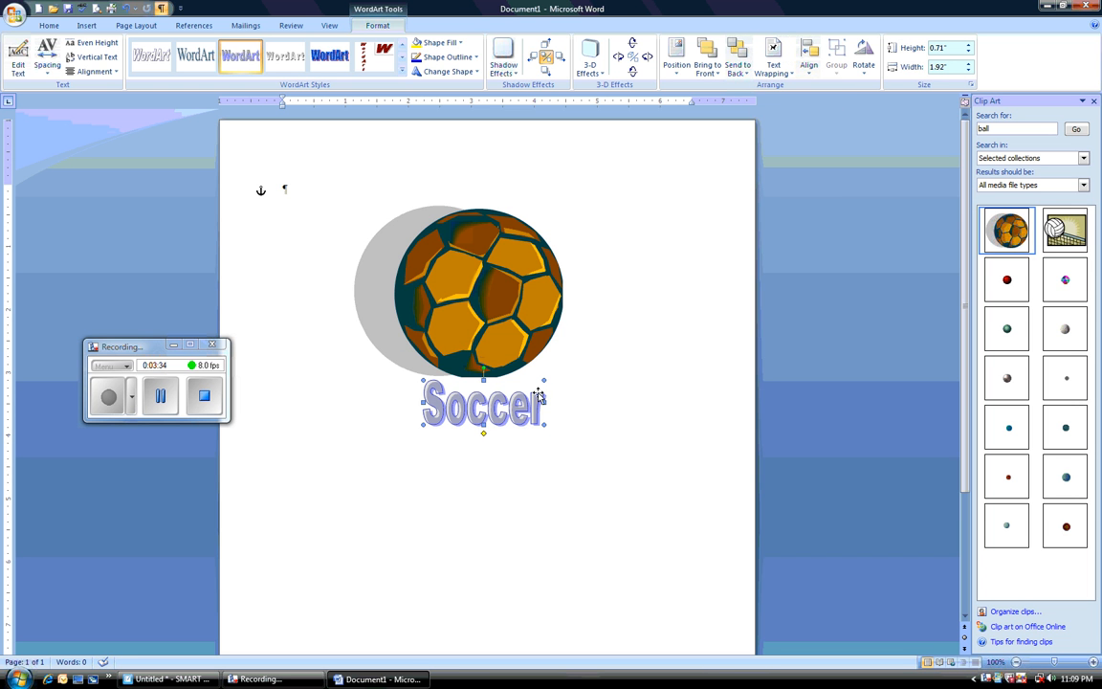
pyautogui.click(611, 334)
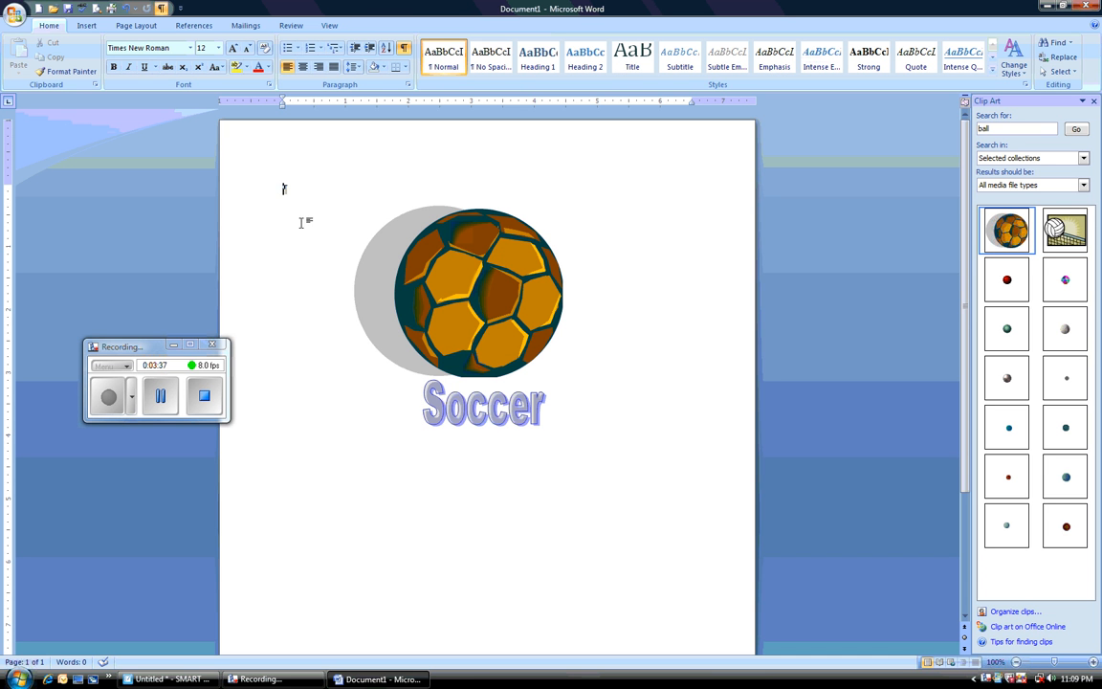
# Step: Draw a text box about 1.74" high by 4.98" wide below the Soccer WordArt and enter "I love Soccer"
pyautogui.click(87, 27)
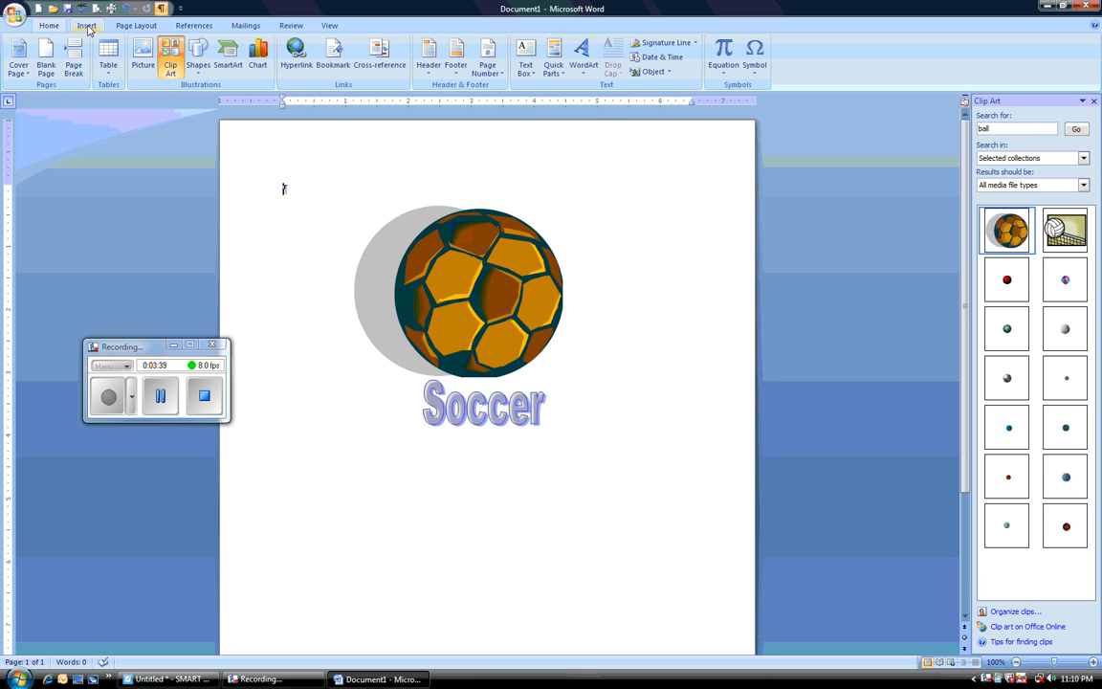
pyautogui.click(527, 63)
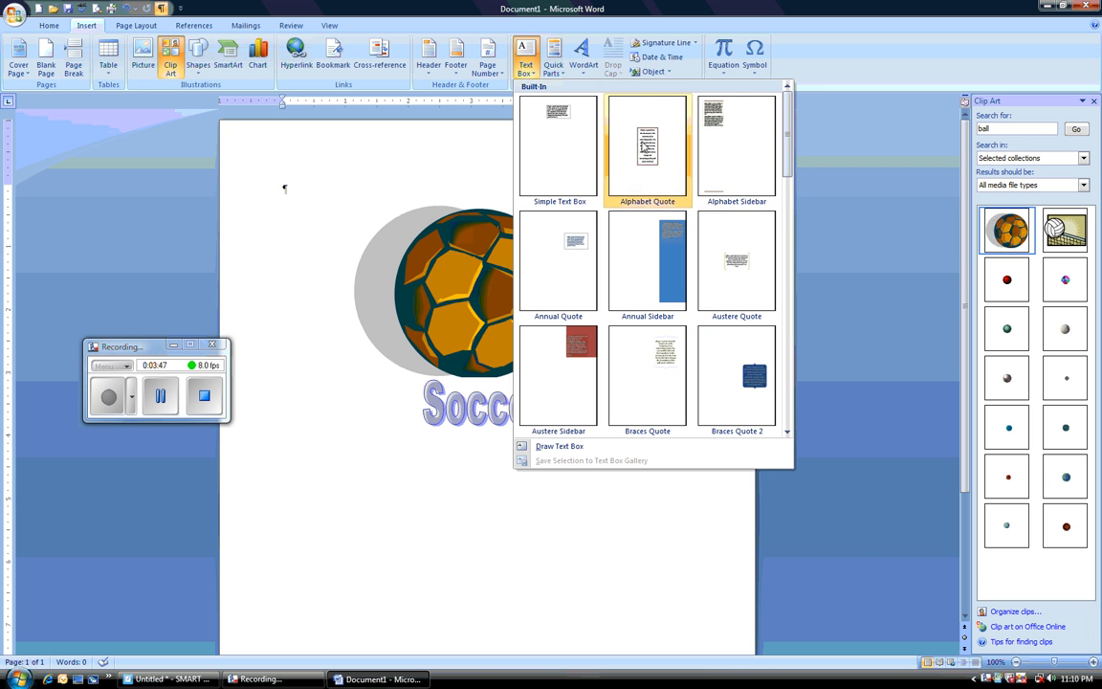
pyautogui.click(564, 448)
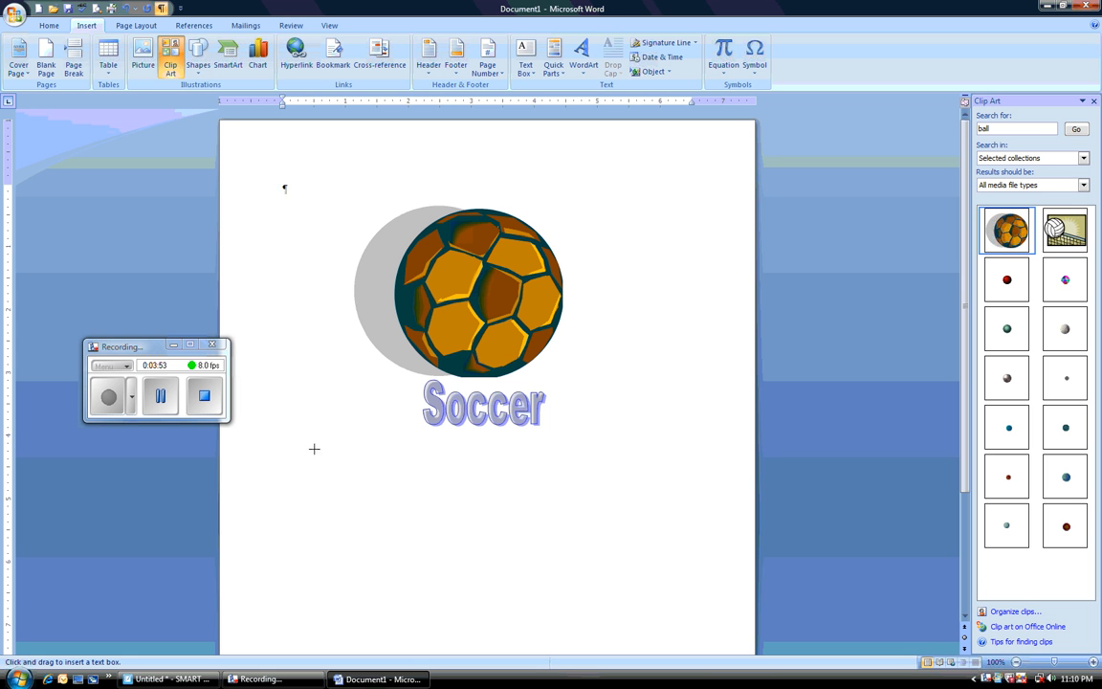
pyautogui.moveTo(301, 445); pyautogui.dragTo(617, 556)
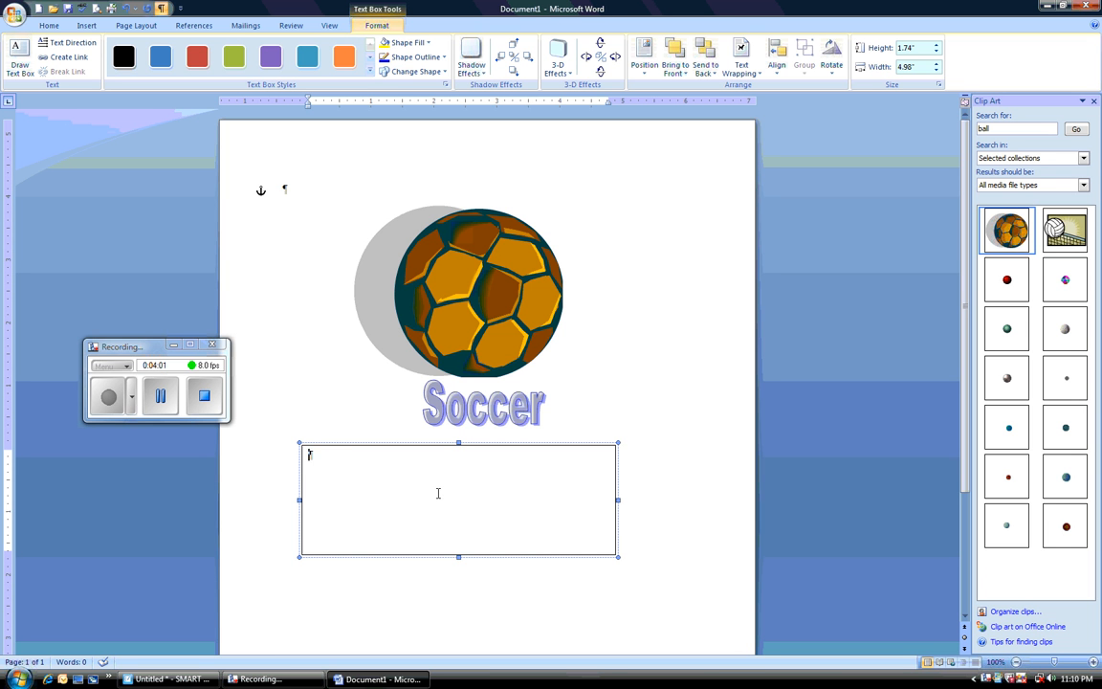
pyautogui.write('I love Soccer')
# Step: Format the "I love Soccer" text in the Algerian font at size 24
pyautogui.moveTo(372, 455); pyautogui.dragTo(308, 455)
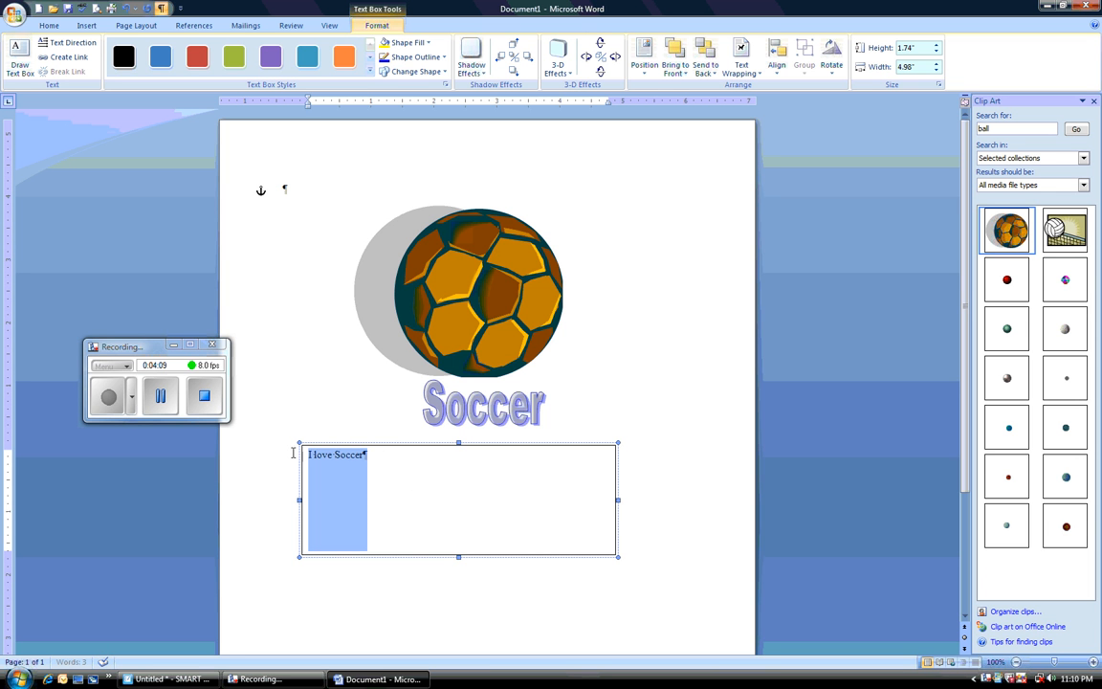
pyautogui.click(48, 26)
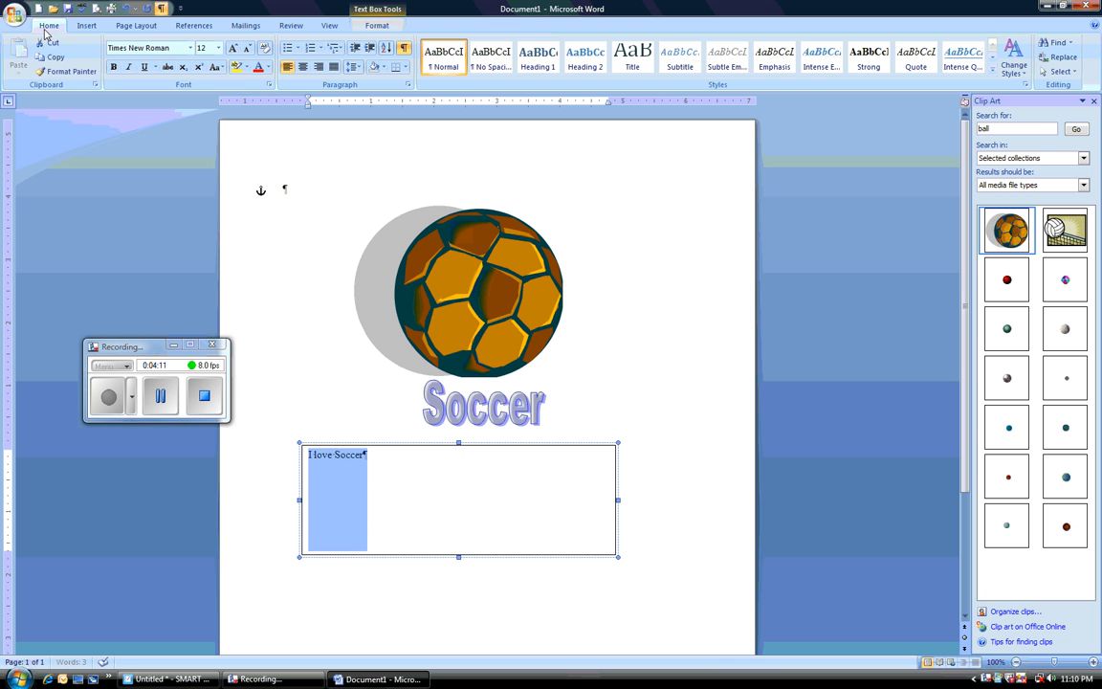
pyautogui.click(190, 48)
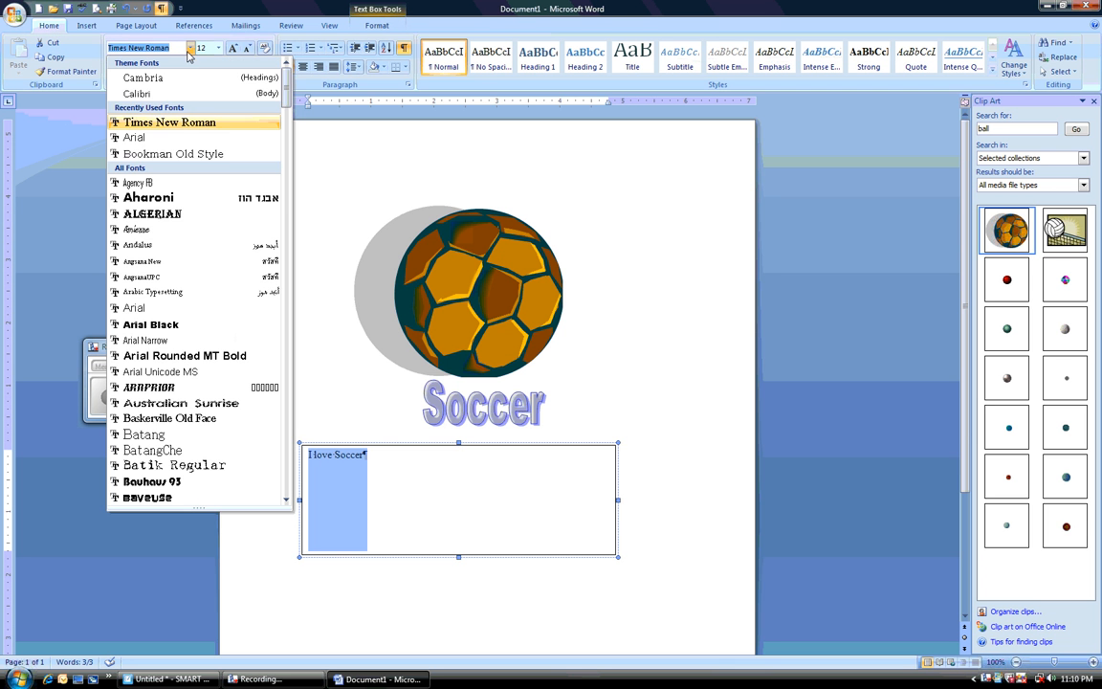
pyautogui.click(152, 213)
pyautogui.click(218, 48)
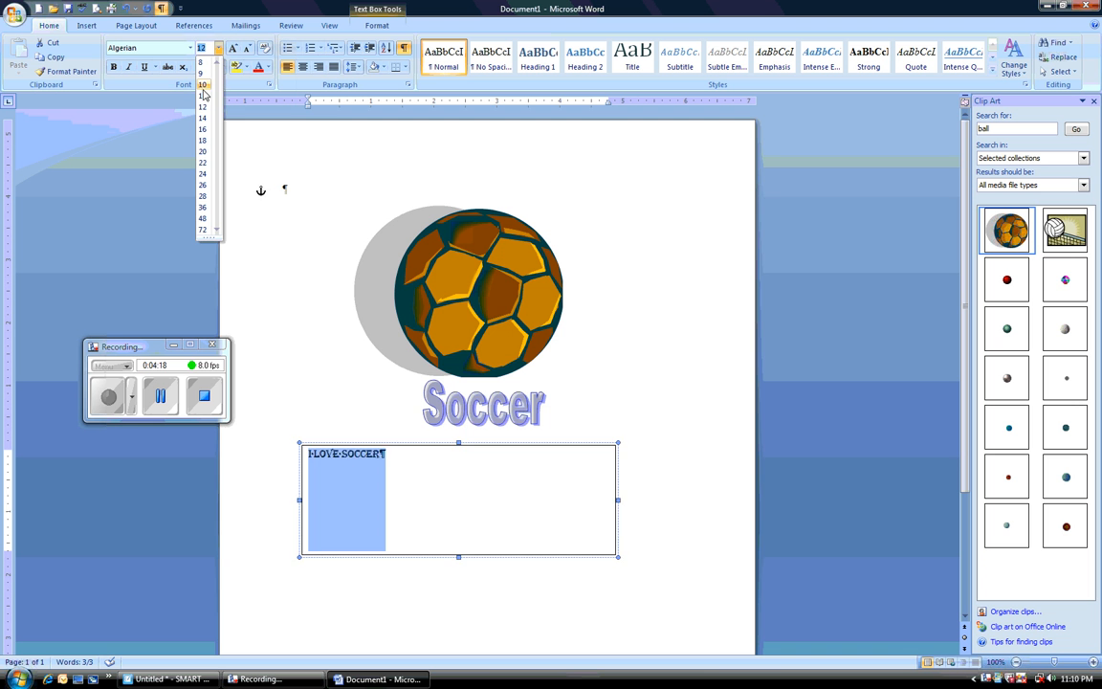
pyautogui.click(203, 175)
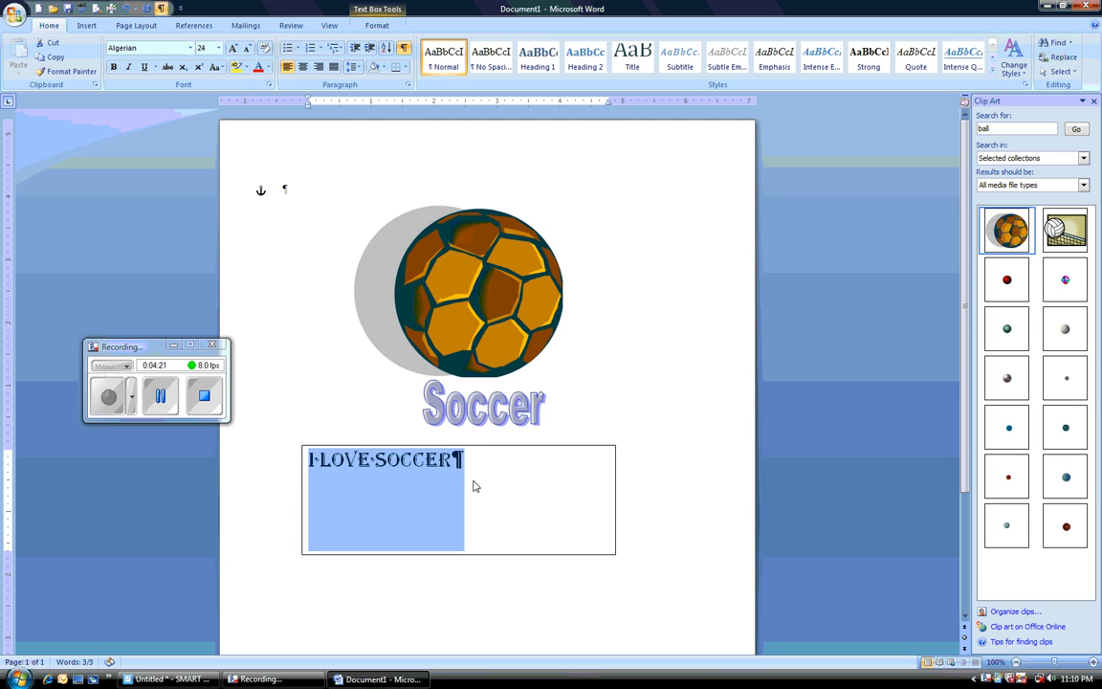
# Step: Shrink the text box from its lower-right corner to fit closely around the "I love Soccer" line
pyautogui.click(521, 501)
pyautogui.click(600, 553)
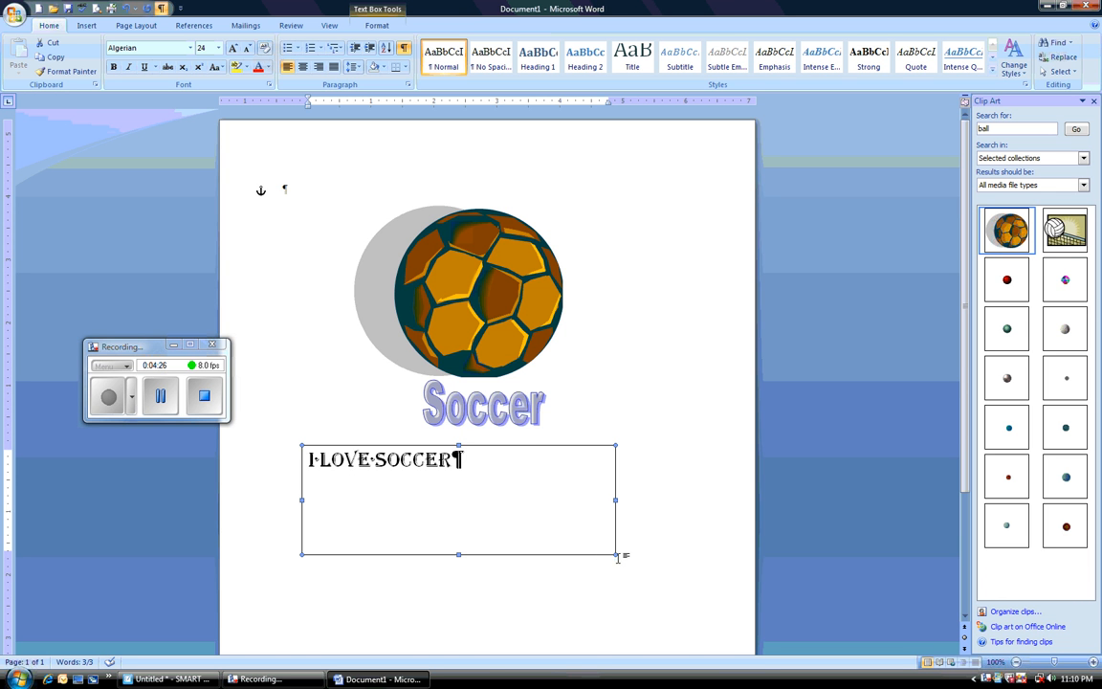
pyautogui.moveTo(616, 554); pyautogui.dragTo(483, 483)
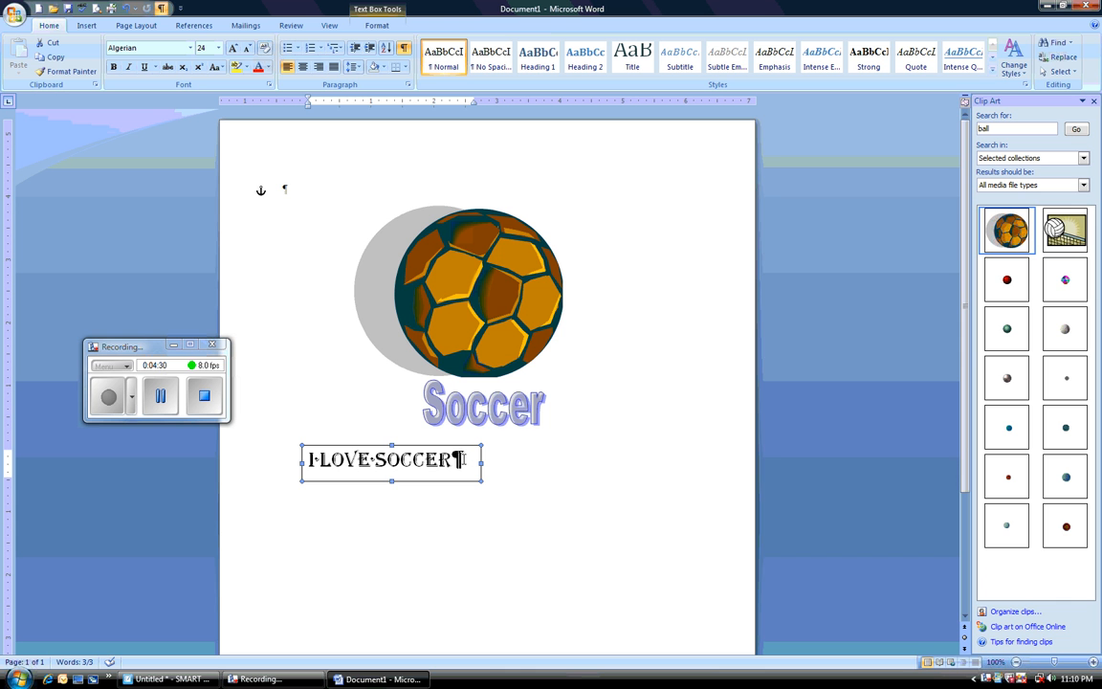
# Step: Center the "I love Soccer" text in its box and move the box right, beneath the Soccer WordArt
pyautogui.moveTo(473, 461); pyautogui.dragTo(306, 460)
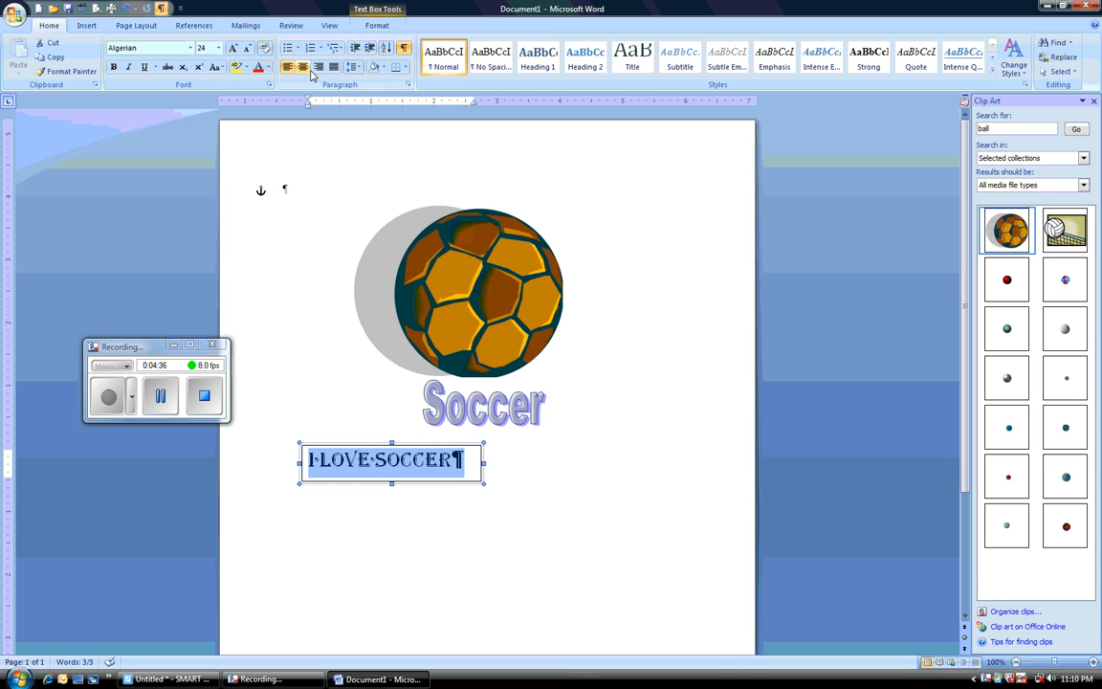
pyautogui.click(303, 68)
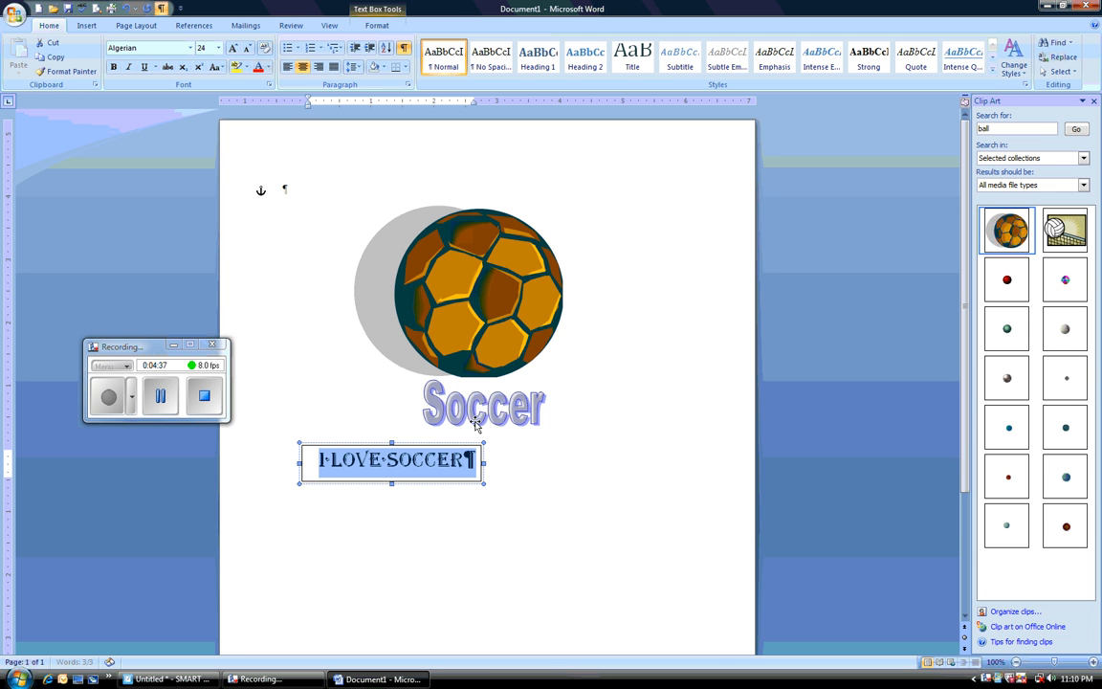
pyautogui.click(343, 461)
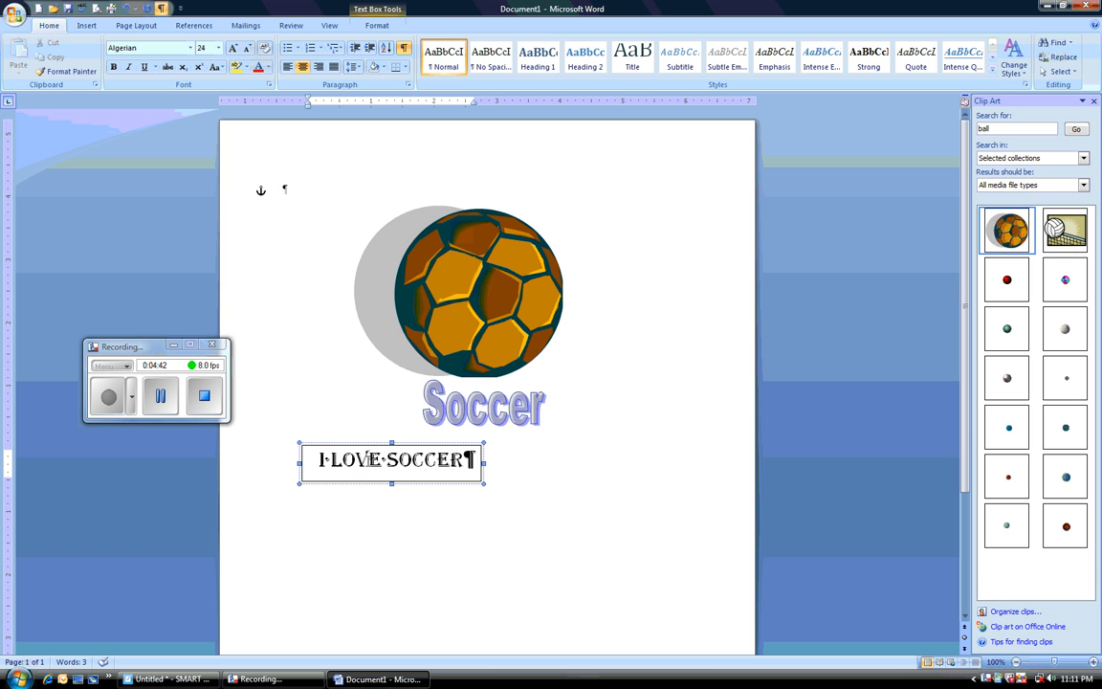
pyautogui.click(388, 461)
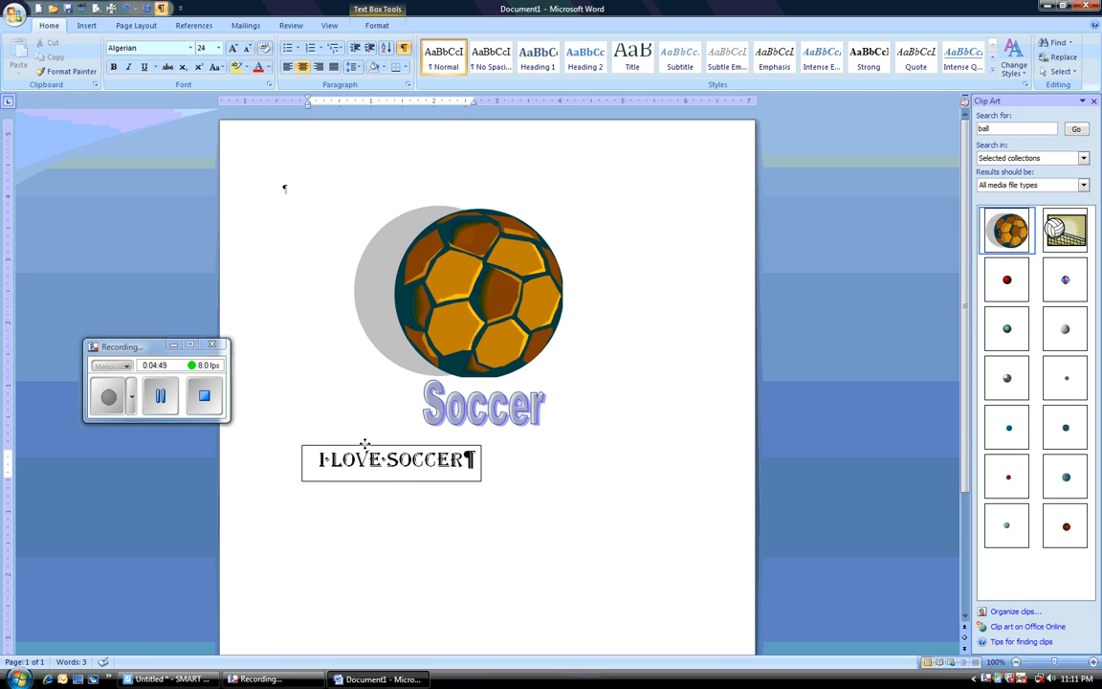
pyautogui.click(366, 445)
pyautogui.moveTo(366, 445); pyautogui.dragTo(451, 441)
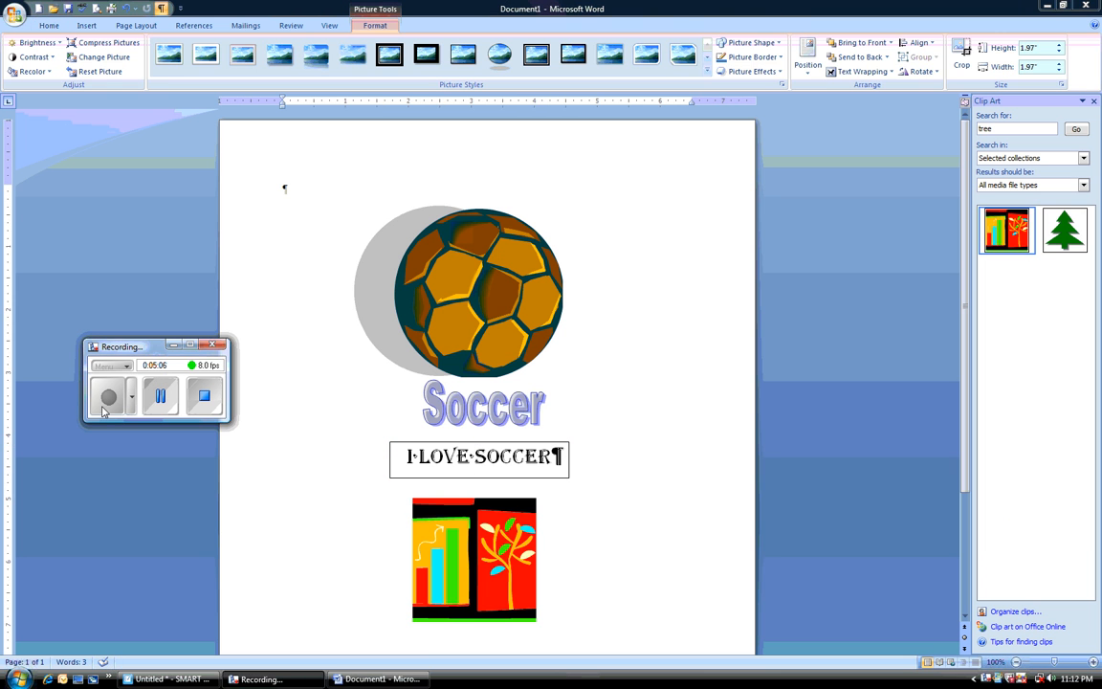
# Step: Crop the clip art below the text box to only its red tree panel, about 1.51" high by 0.93" wide
pyautogui.click(518, 571)
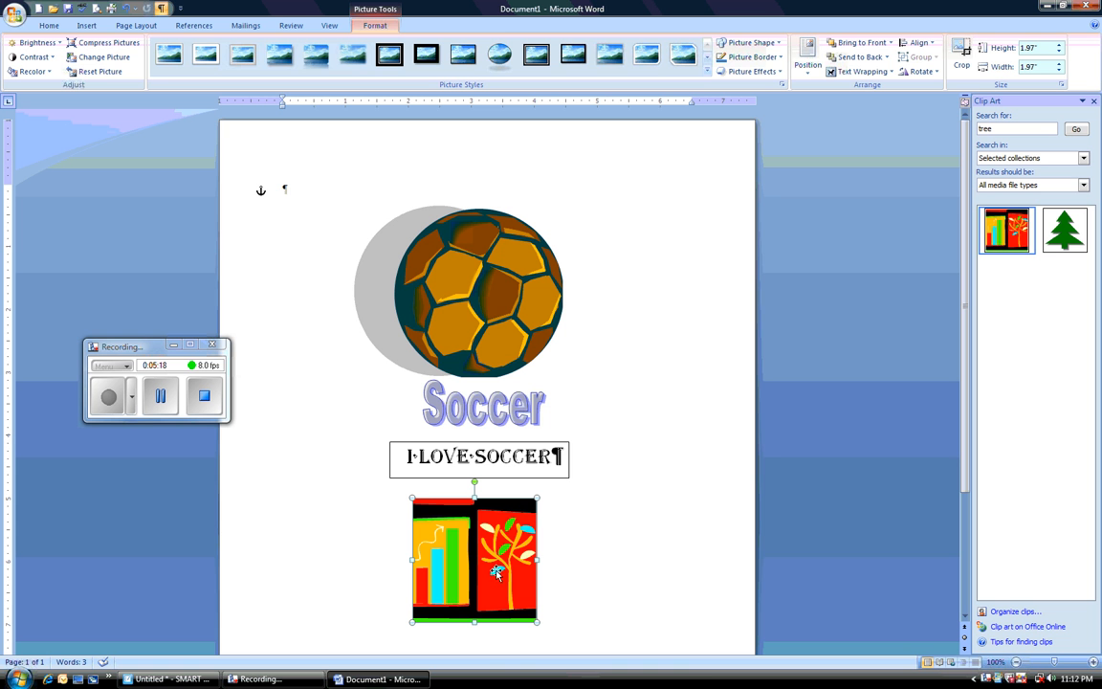
pyautogui.click(657, 513)
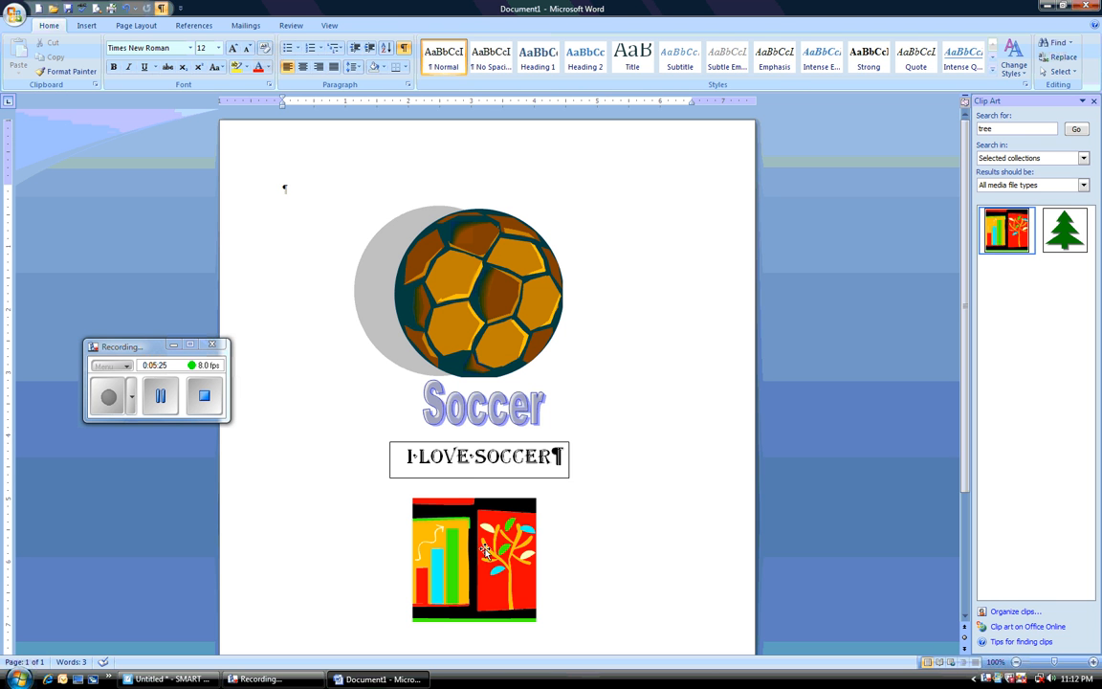
pyautogui.click(435, 503)
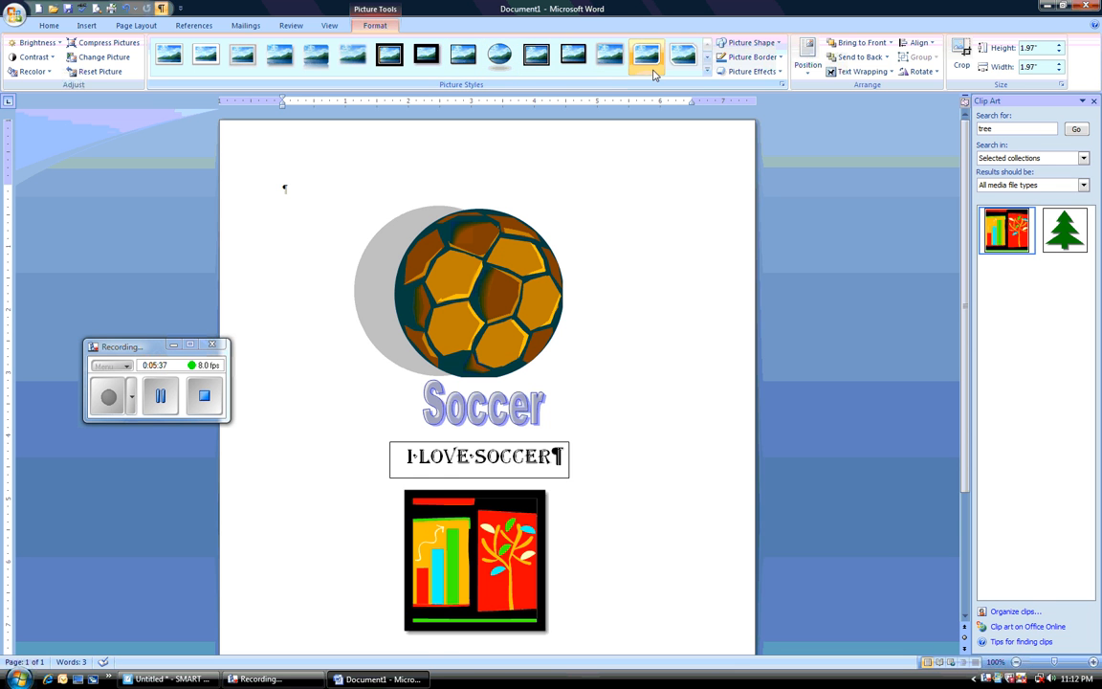
pyautogui.click(963, 60)
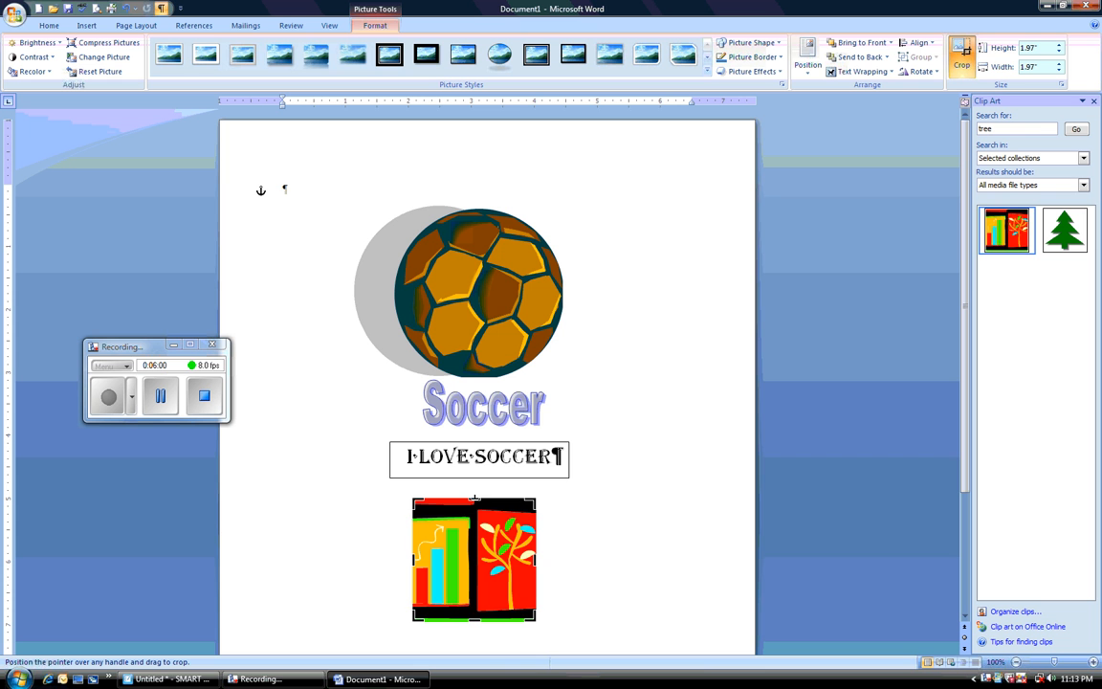
pyautogui.moveTo(475, 498); pyautogui.dragTo(474, 514)
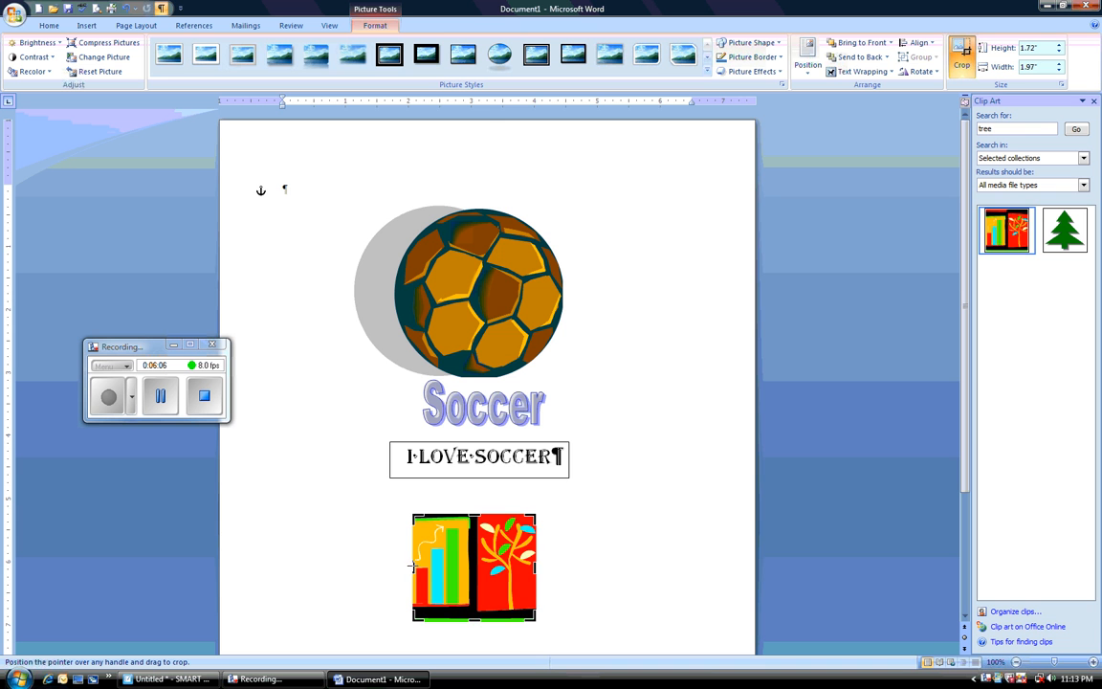
pyautogui.moveTo(412, 566); pyautogui.dragTo(447, 566)
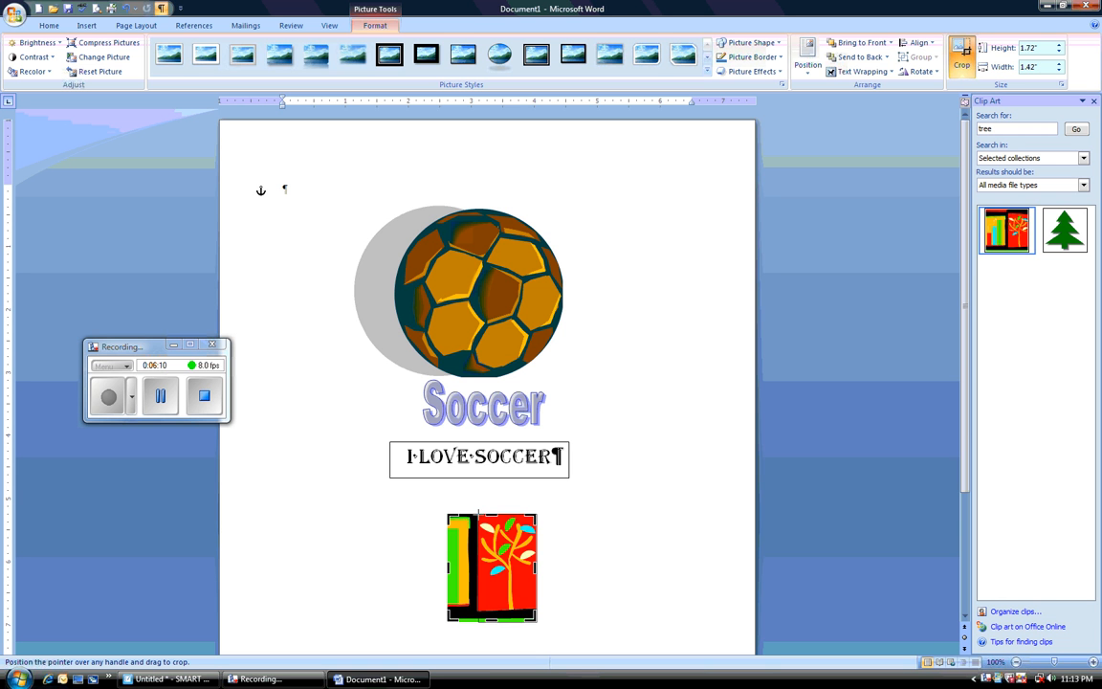
pyautogui.moveTo(446, 566); pyautogui.dragTo(478, 566)
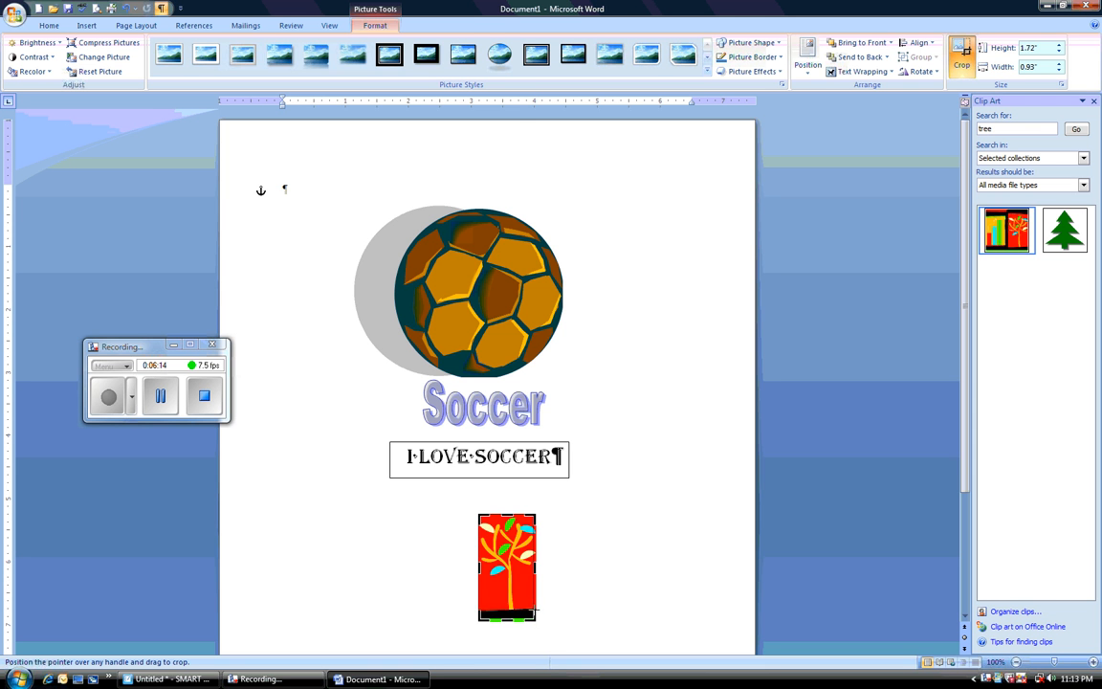
pyautogui.moveTo(535, 619); pyautogui.dragTo(534, 609)
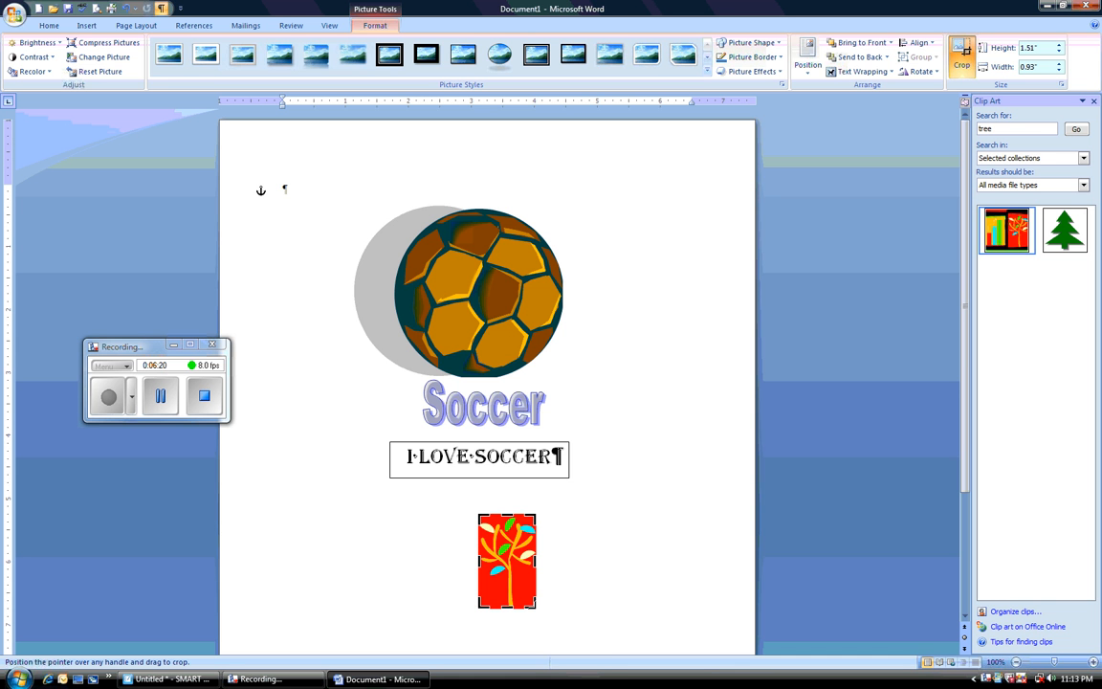
pyautogui.click(673, 556)
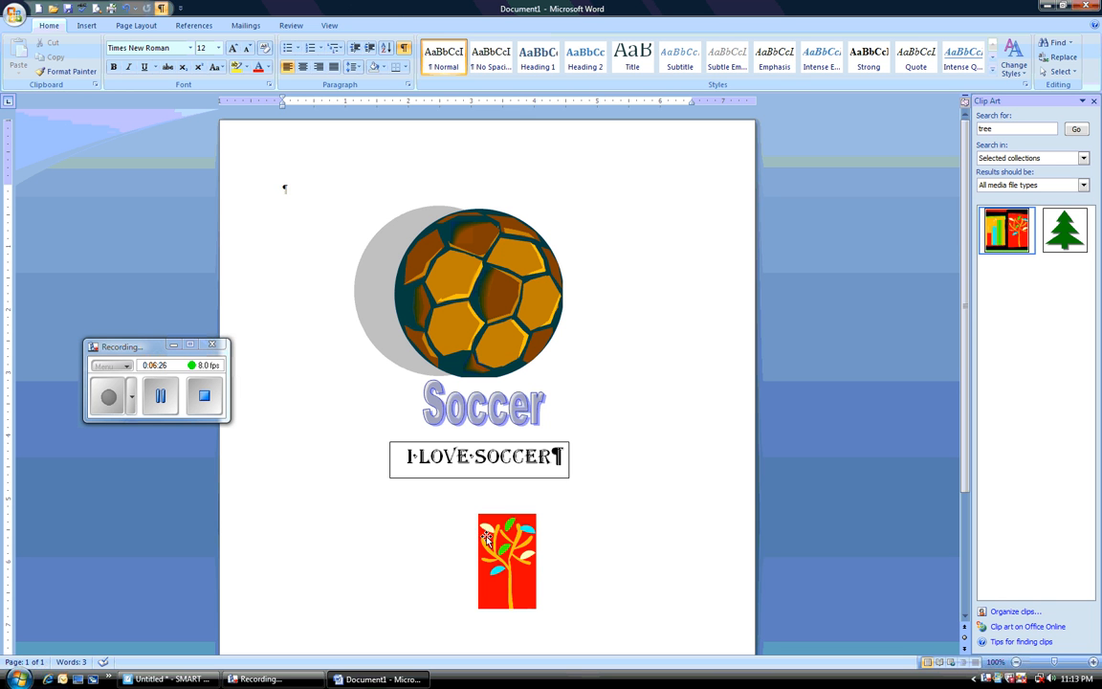
# Step: Move the cropped tree picture up and left beneath the text box and enlarge it to about 2.78" by 1.71"
pyautogui.click(510, 564)
pyautogui.moveTo(510, 564); pyautogui.dragTo(463, 545)
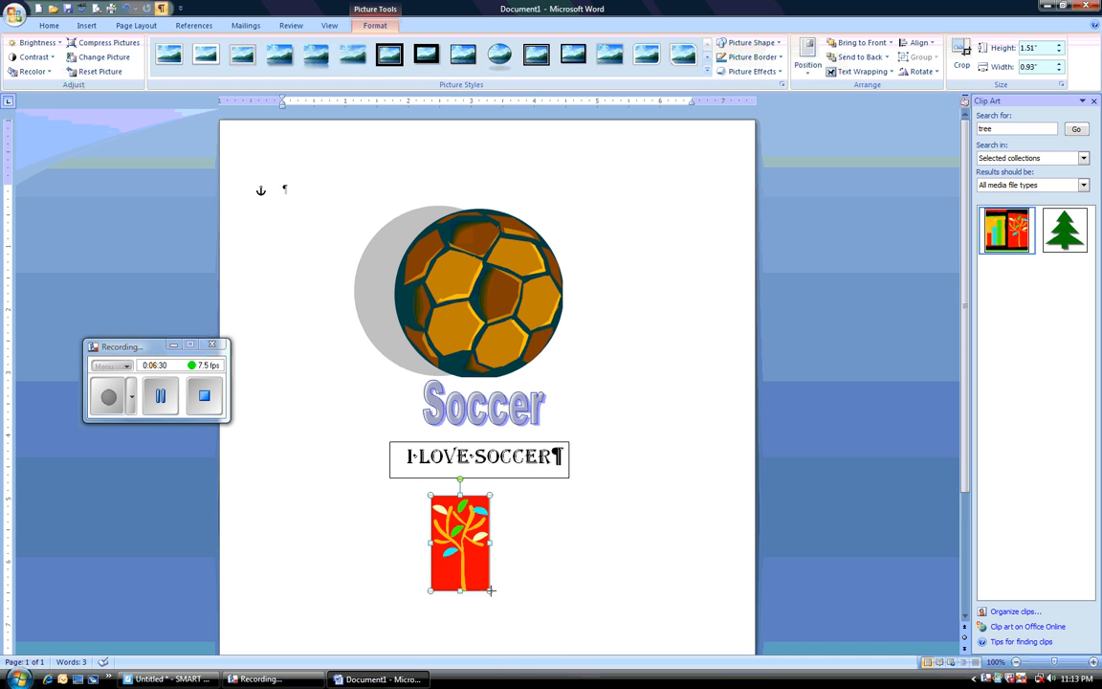
pyautogui.moveTo(490, 590); pyautogui.dragTo(538, 618)
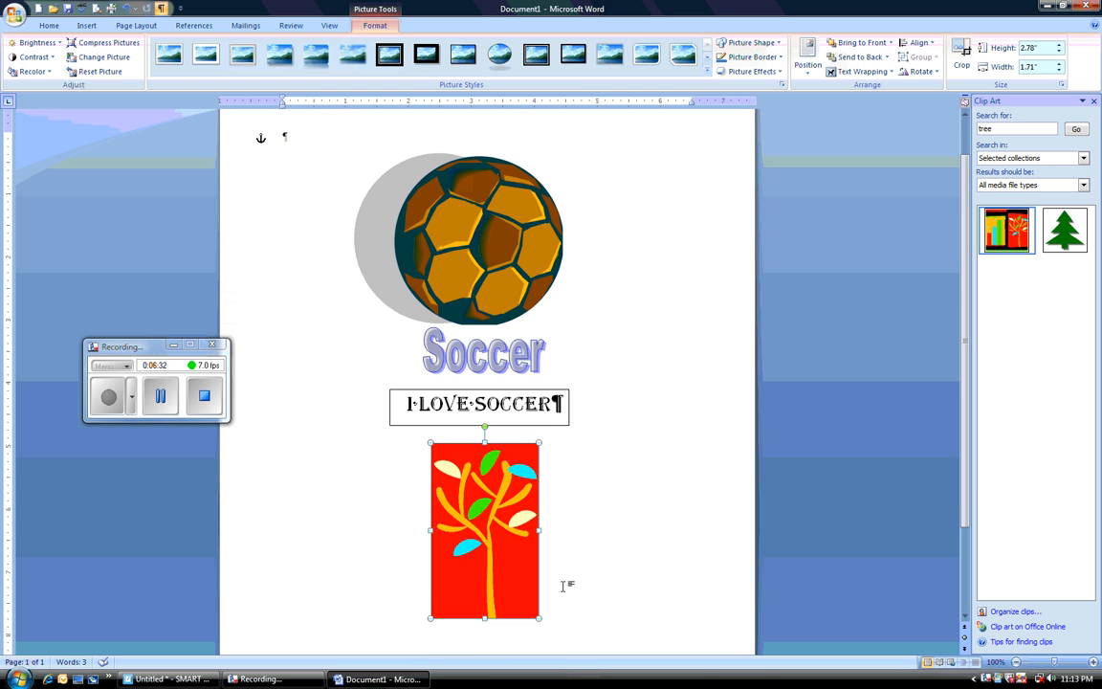
# Step: Try a thick black frame on the tree picture, and replace it with the white-bordered picture style with rounded diagonal corners
pyautogui.click(574, 59)
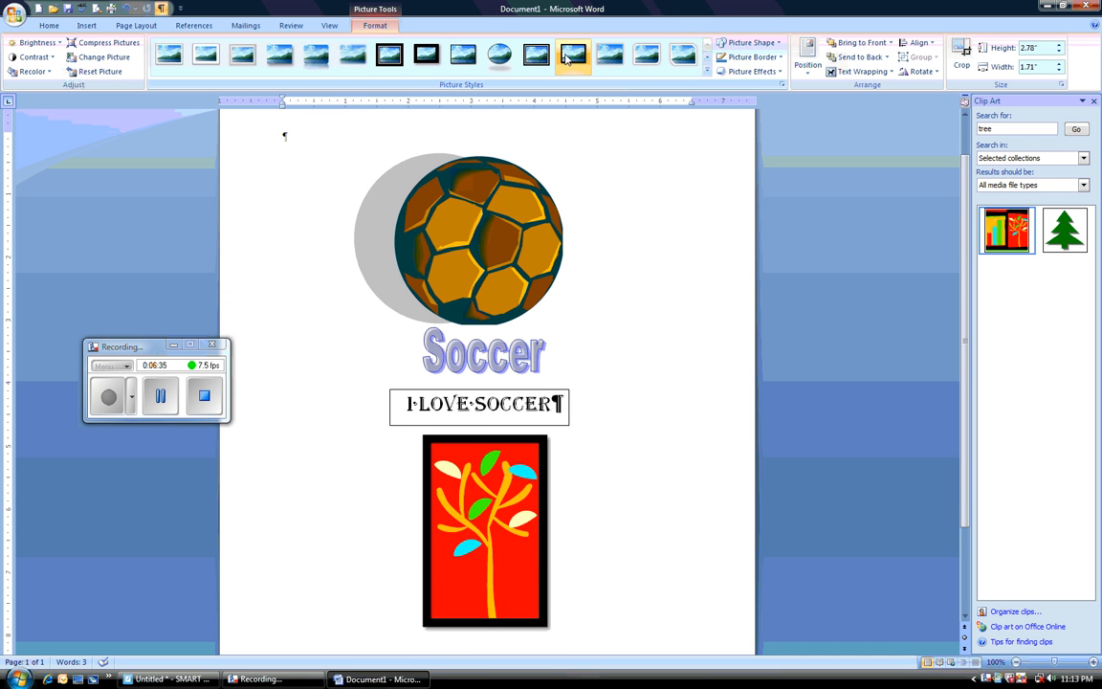
pyautogui.click(646, 55)
pyautogui.click(689, 565)
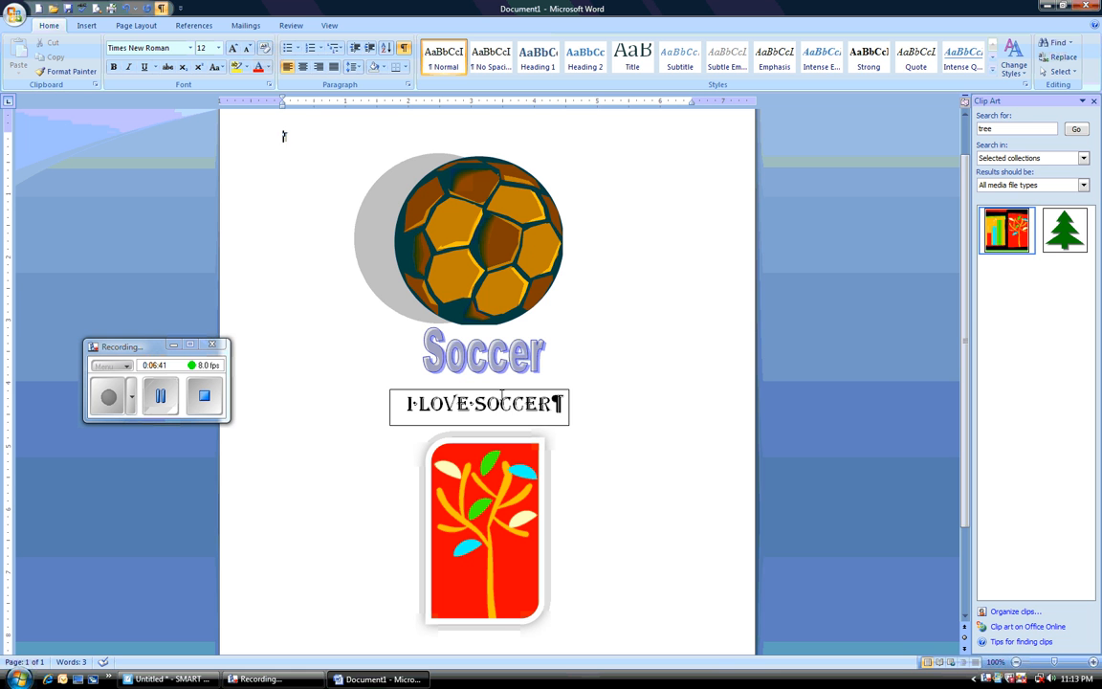
pyautogui.click(502, 389)
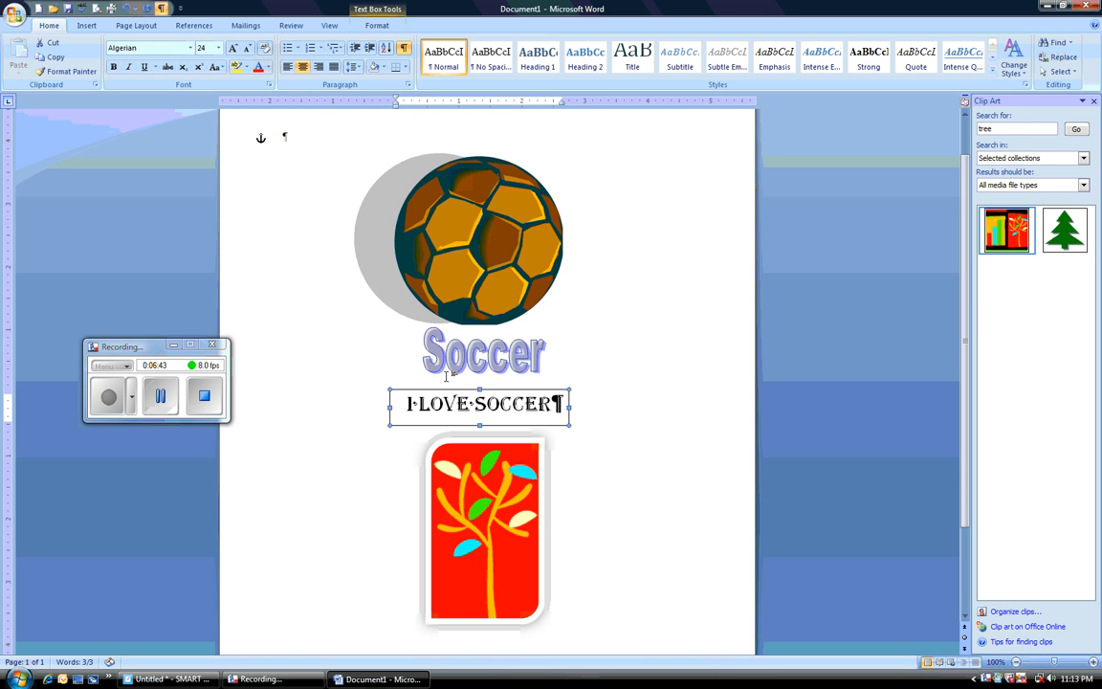
pyautogui.click(469, 355)
pyautogui.click(483, 273)
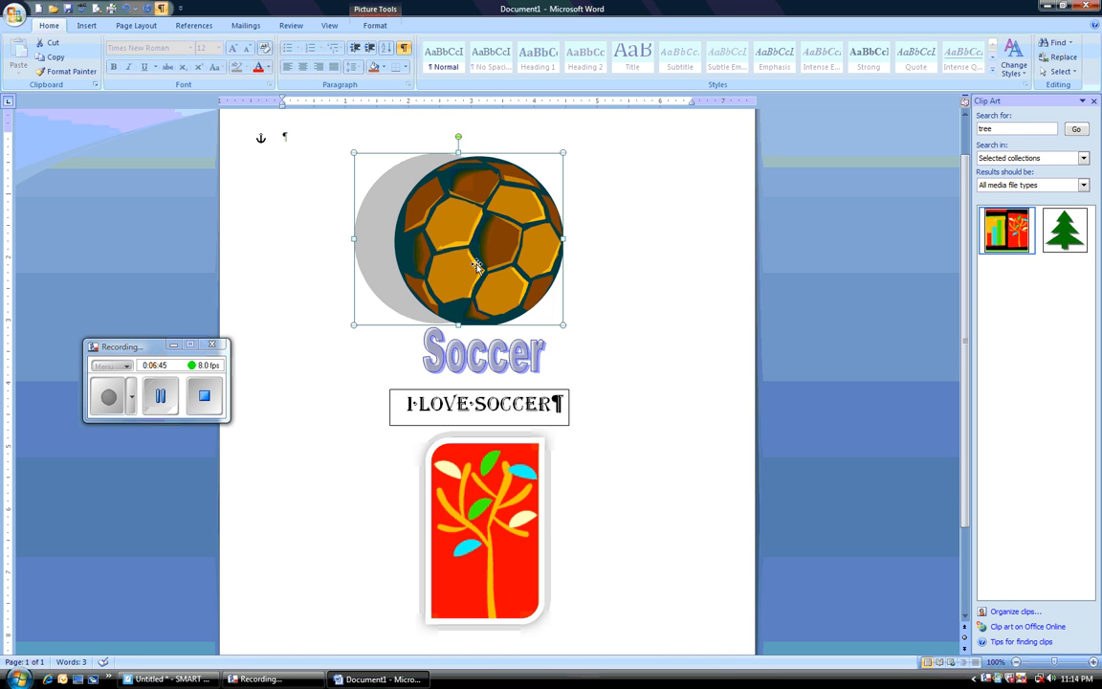